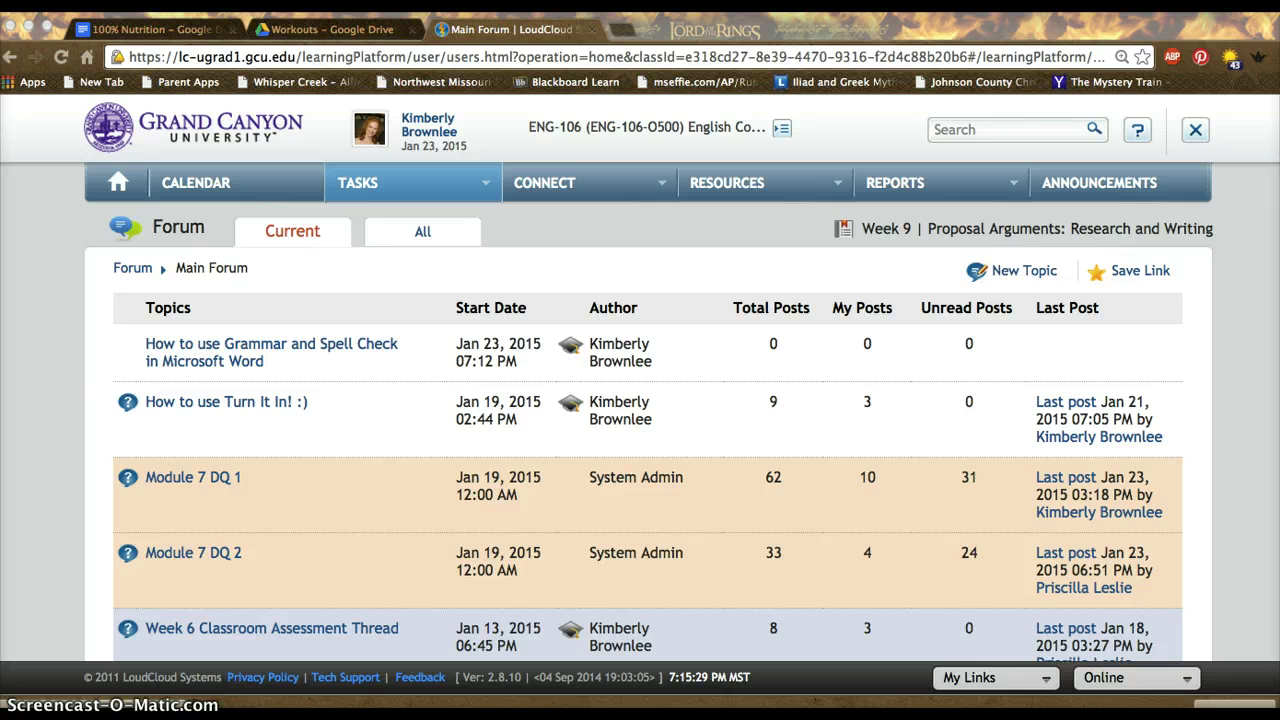
# Open the university library site from the classroom resources and go to its journal article databases.
pyautogui.click(729, 198)
pyautogui.click(714, 366)
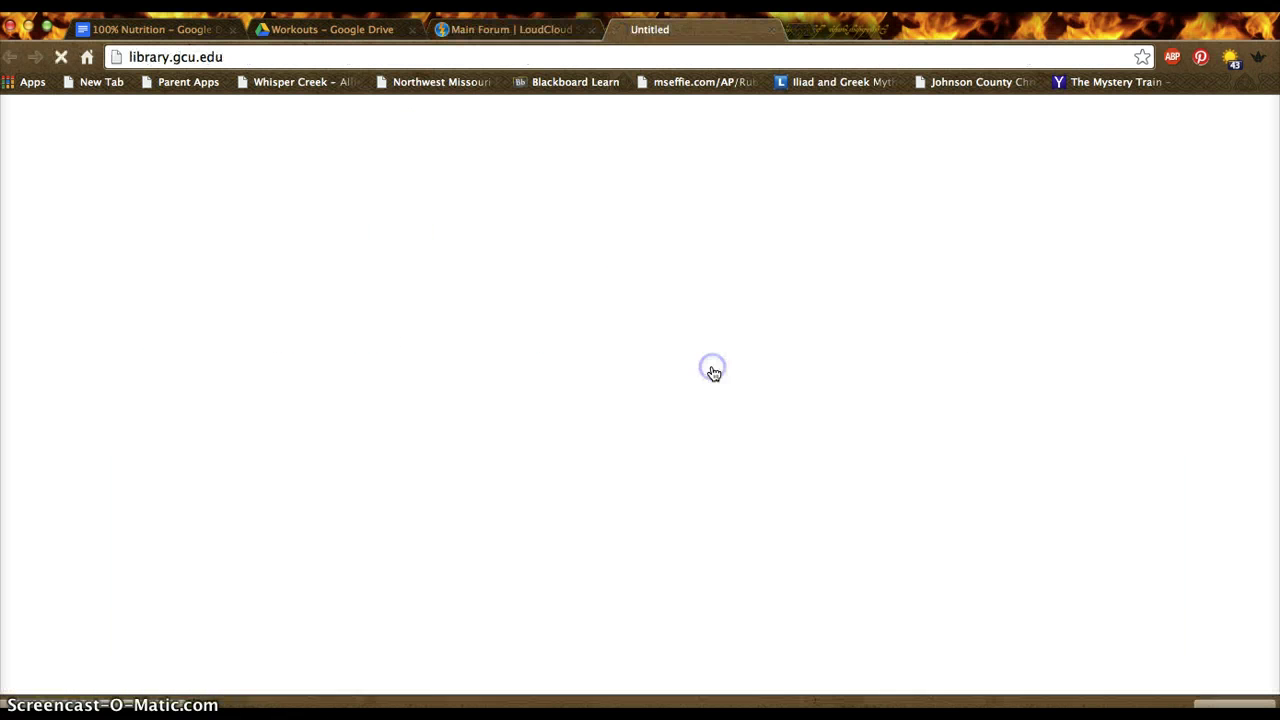
pyautogui.scroll(-5, 714, 373)
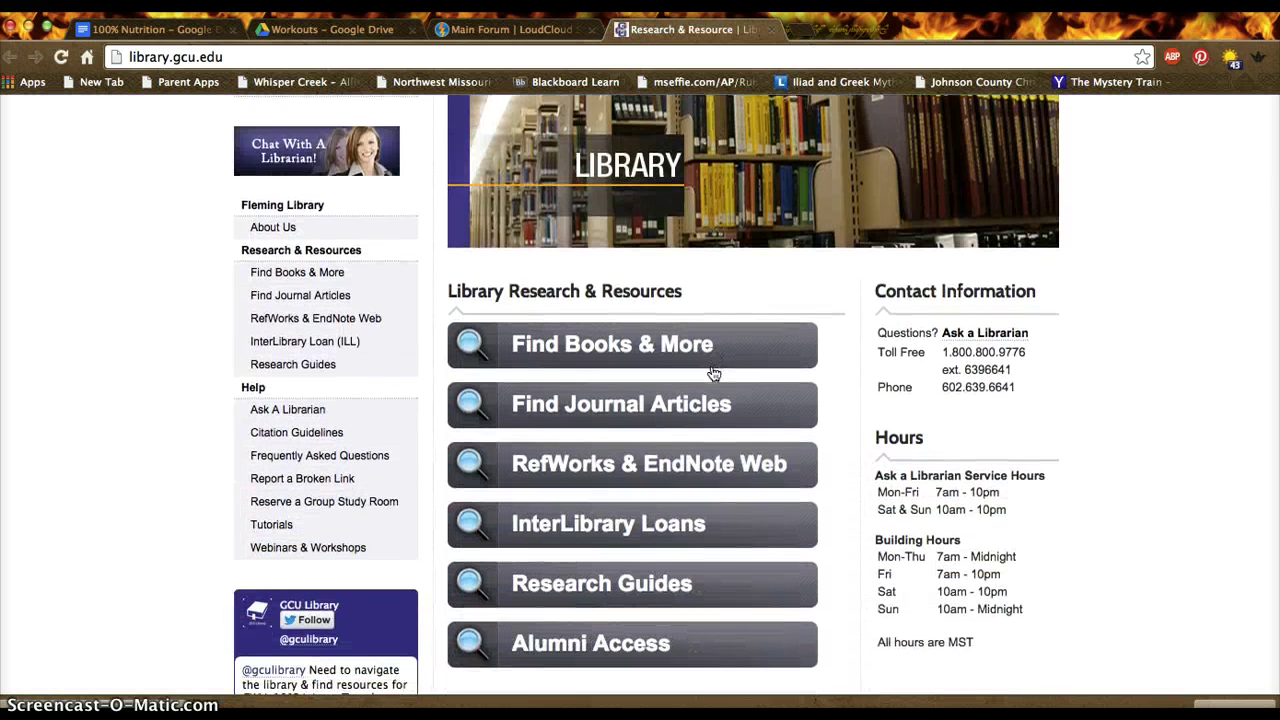
pyautogui.scroll(-1, 714, 373)
pyautogui.click(636, 343)
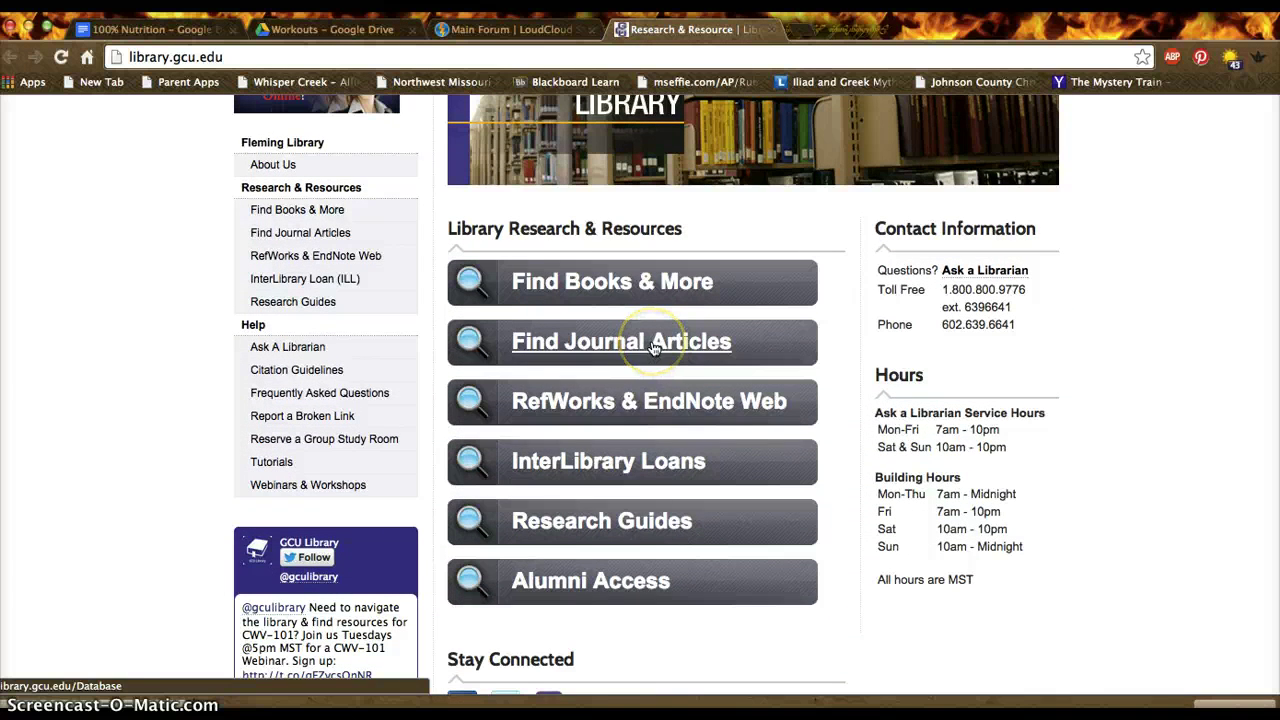
pyautogui.click(652, 345)
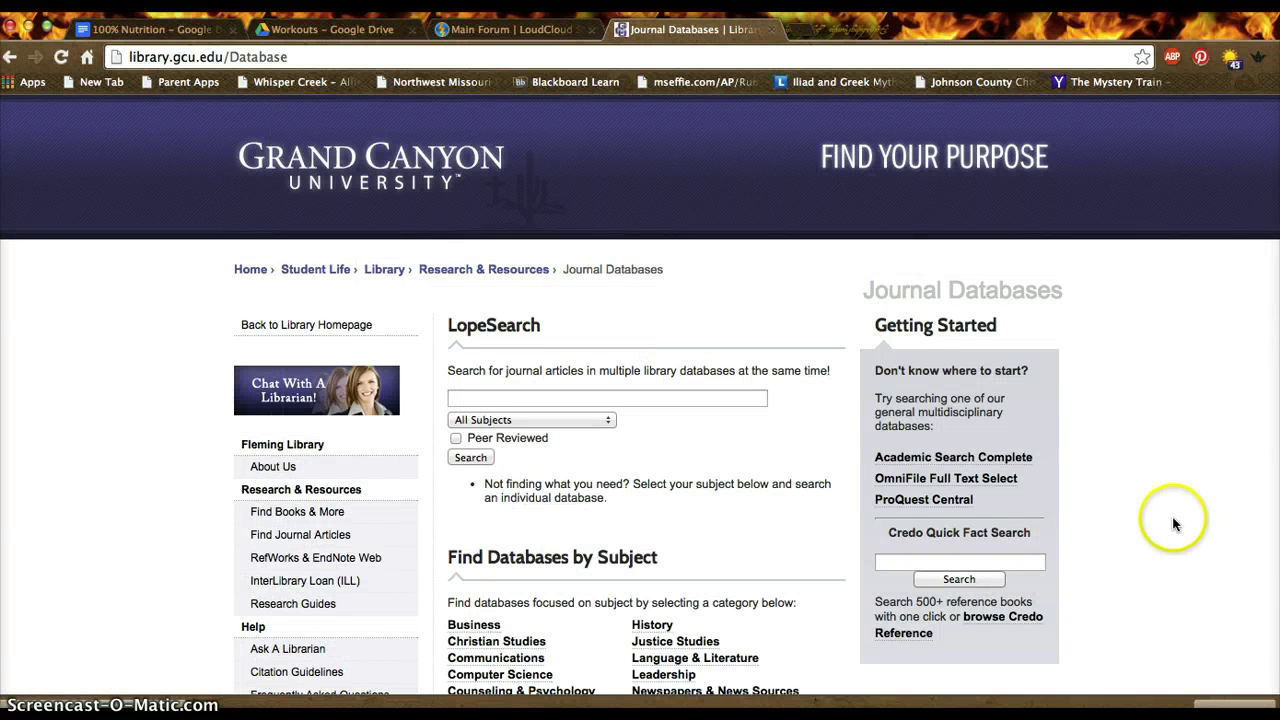
# Open the Academic Search Complete database from the library's suggested general databases.
pyautogui.scroll(-1, 1171, 523)
pyautogui.scroll(-1, 1175, 524)
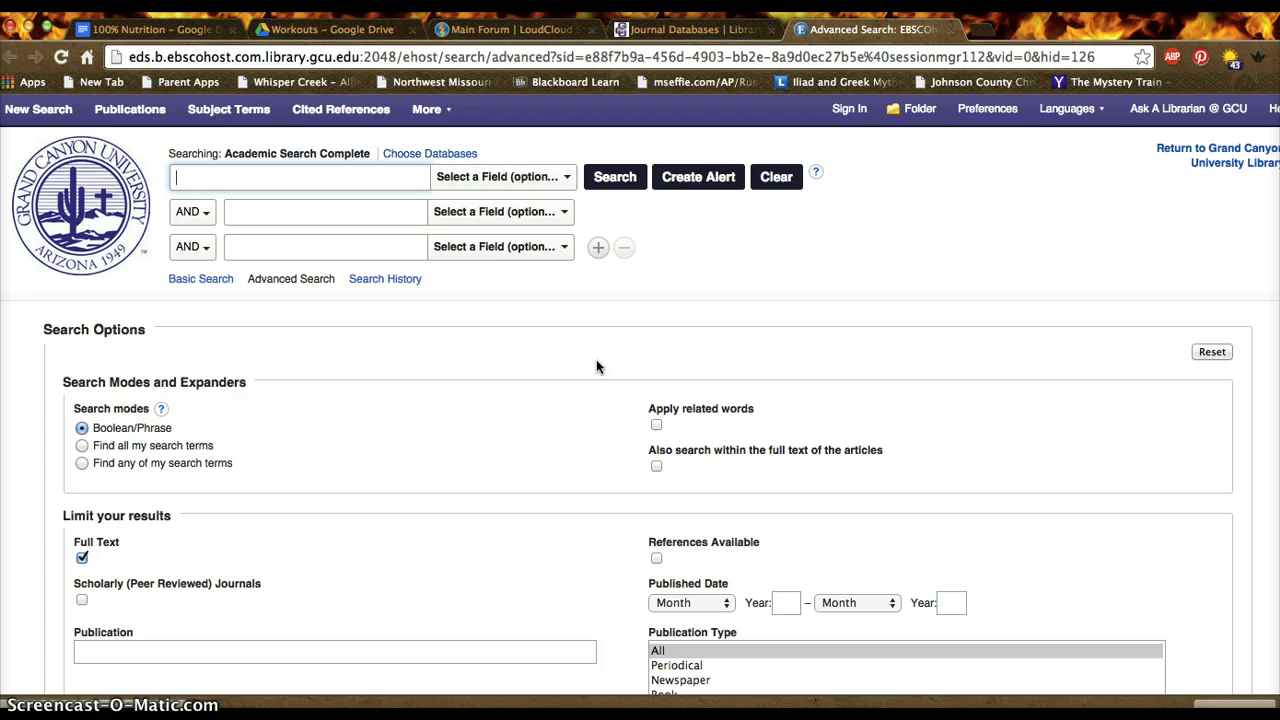
pyautogui.click(449, 335)
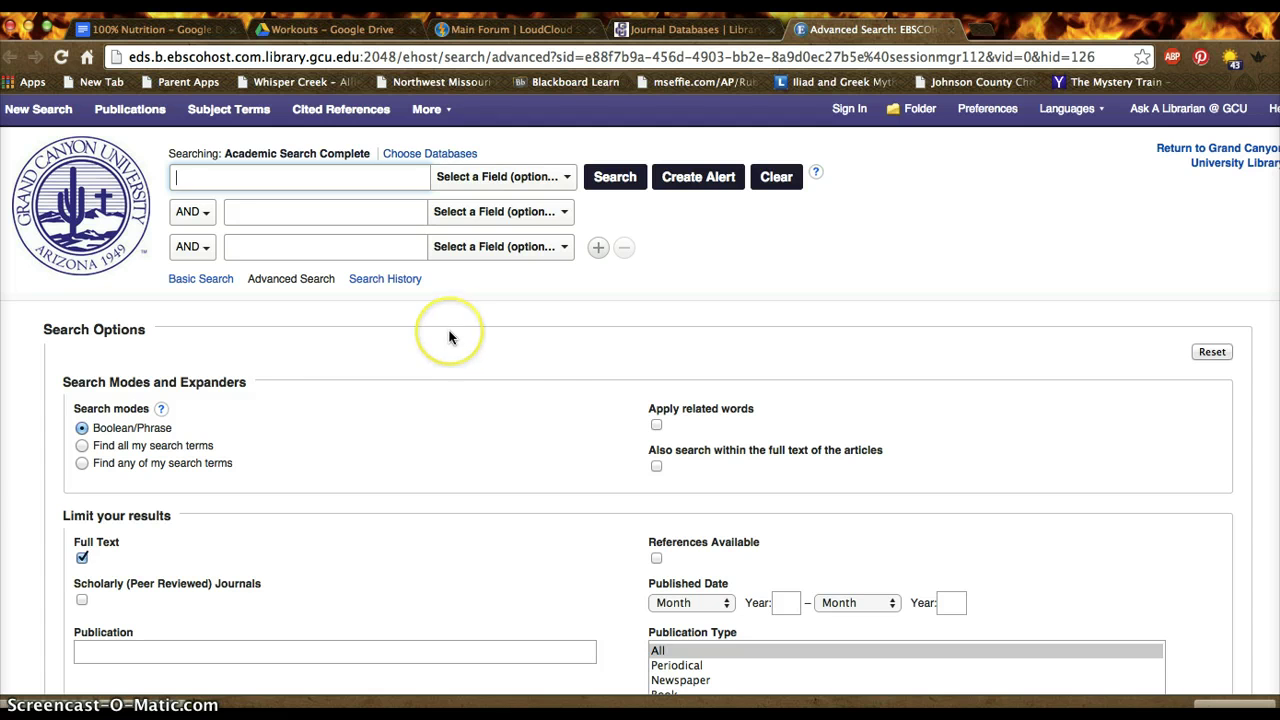
# Limit the results to scholarly (peer reviewed) journals and search for "organ trade" AND "America".
pyautogui.click(82, 600)
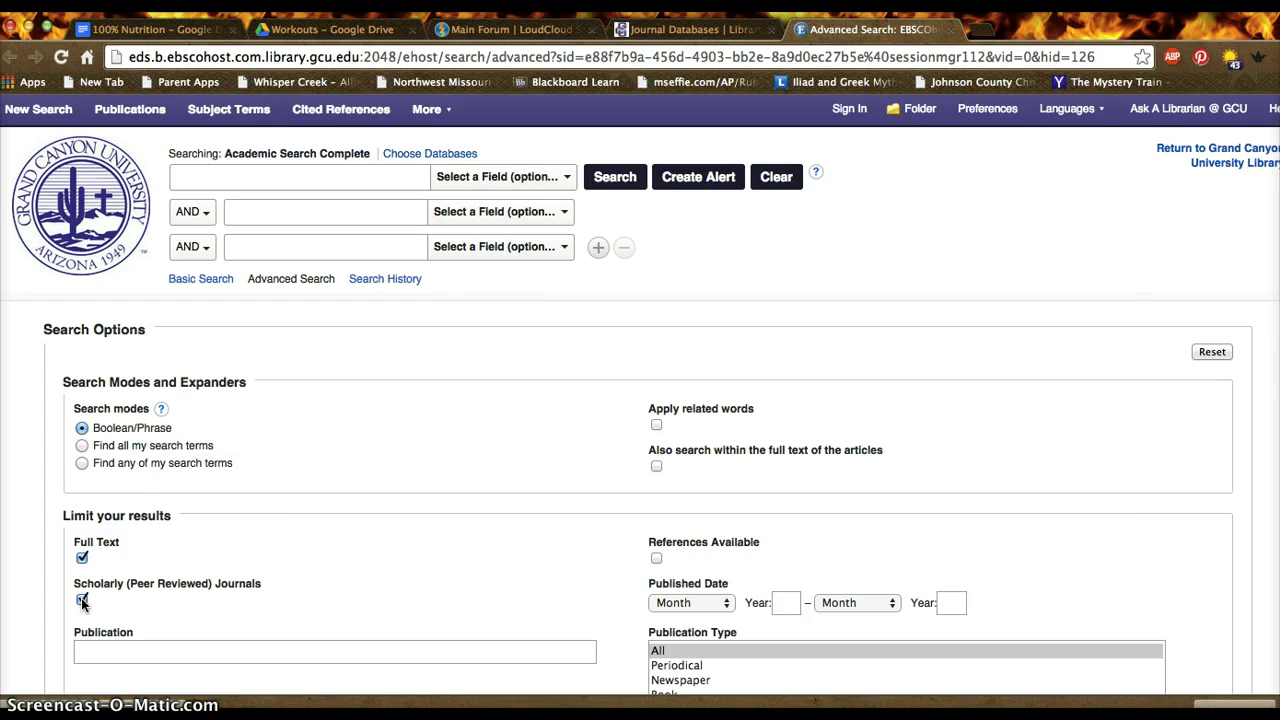
pyautogui.click(252, 178)
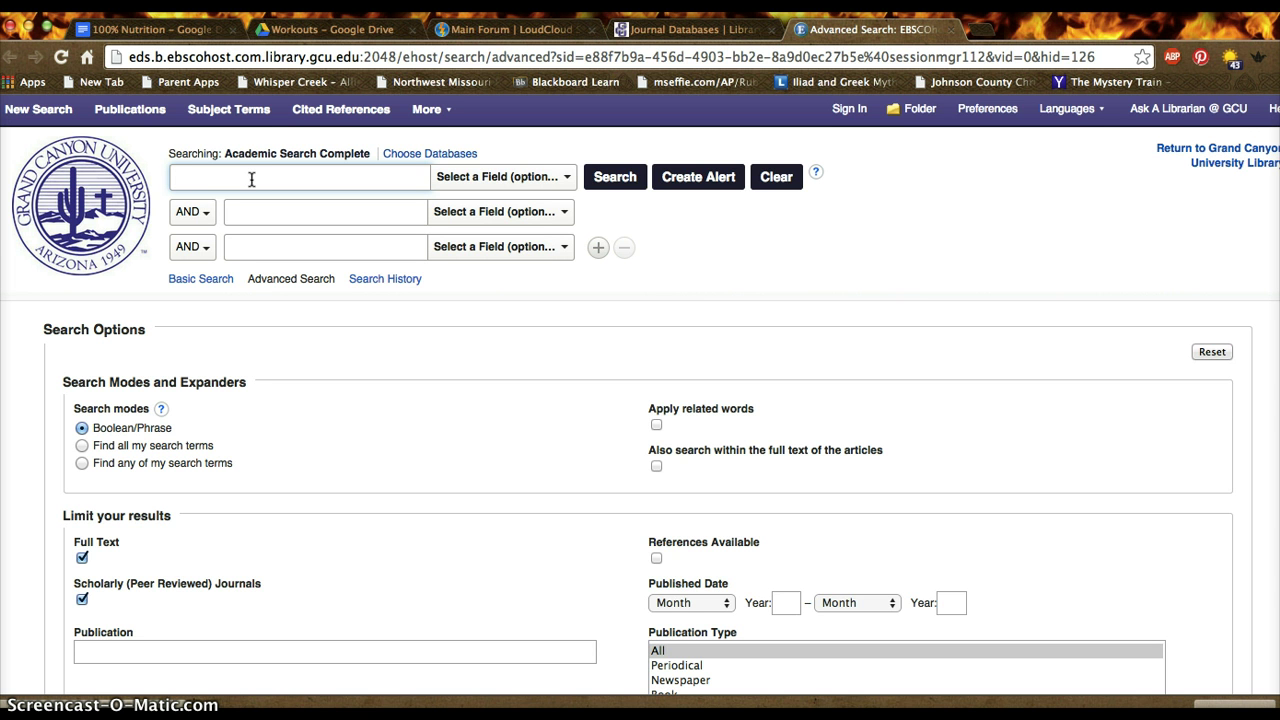
pyautogui.write('organ trade')
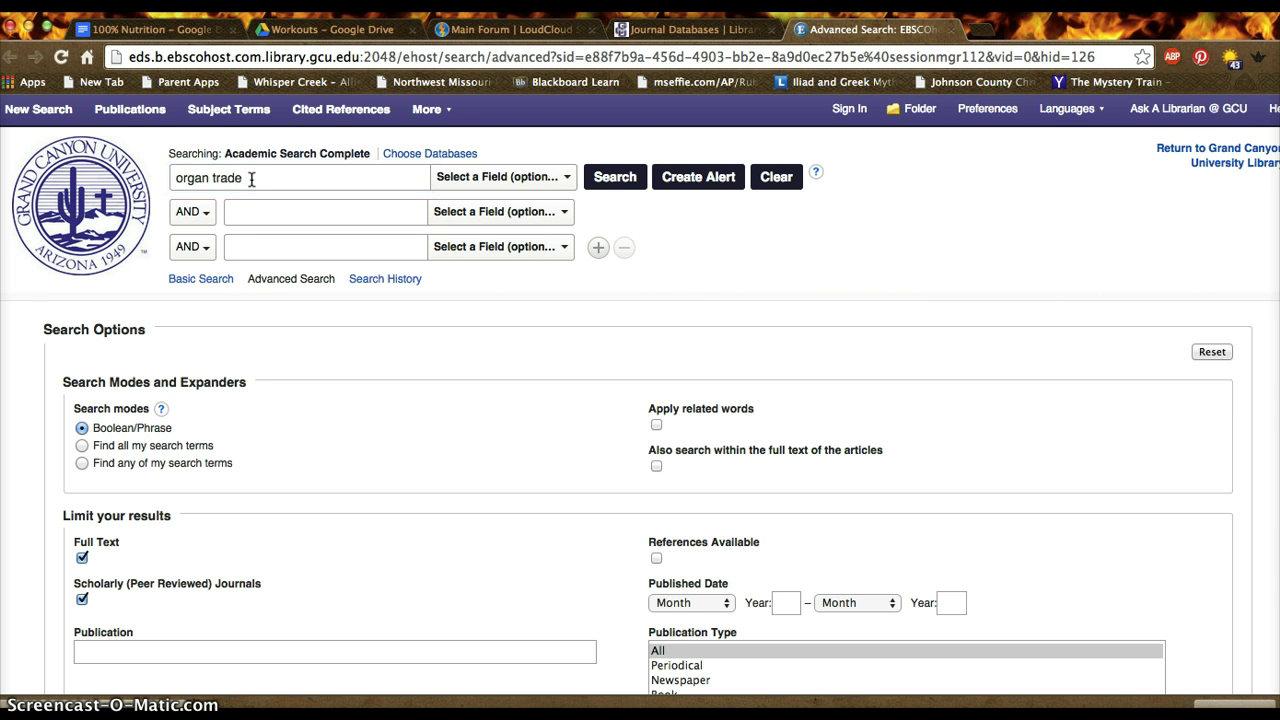
pyautogui.click(303, 211)
pyautogui.write('America')
pyautogui.click(618, 178)
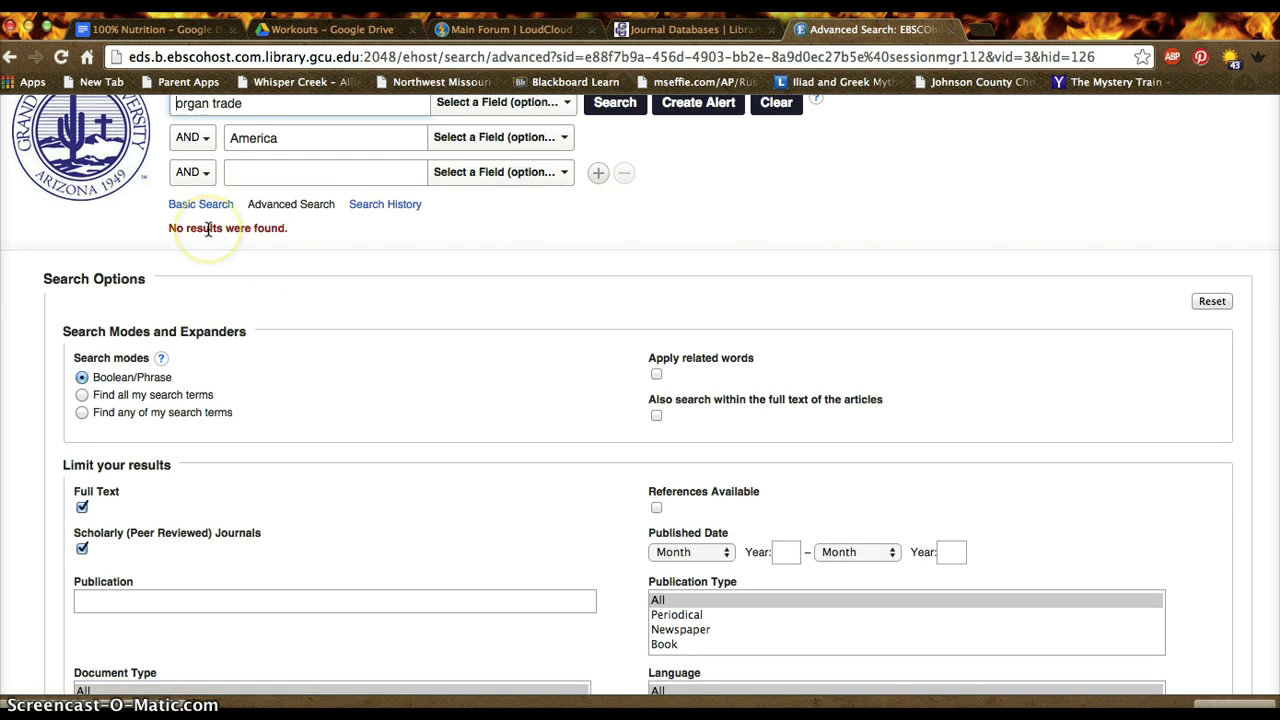
# Remove "America" from the second search term and search again for "organ trade" alone.
pyautogui.scroll(2, 200, 229)
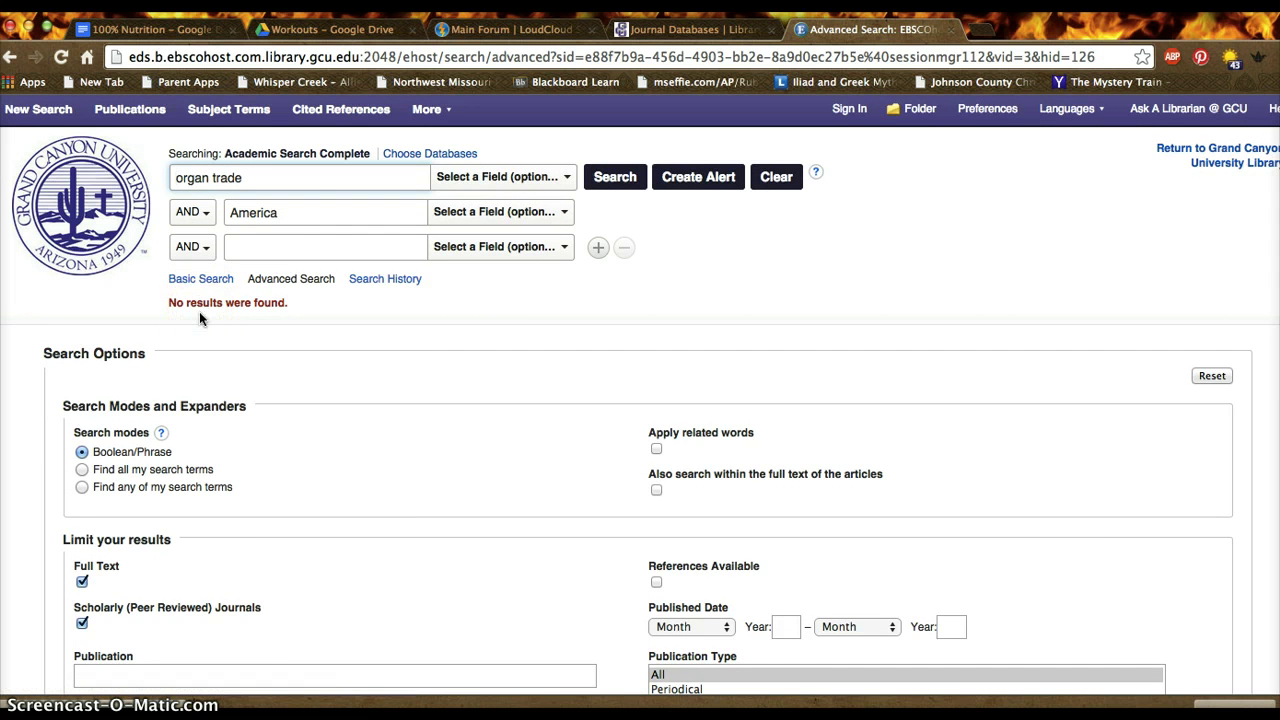
pyautogui.moveTo(300, 212); pyautogui.dragTo(222, 212)
pyautogui.press('BackSpace')
pyautogui.click(613, 180)
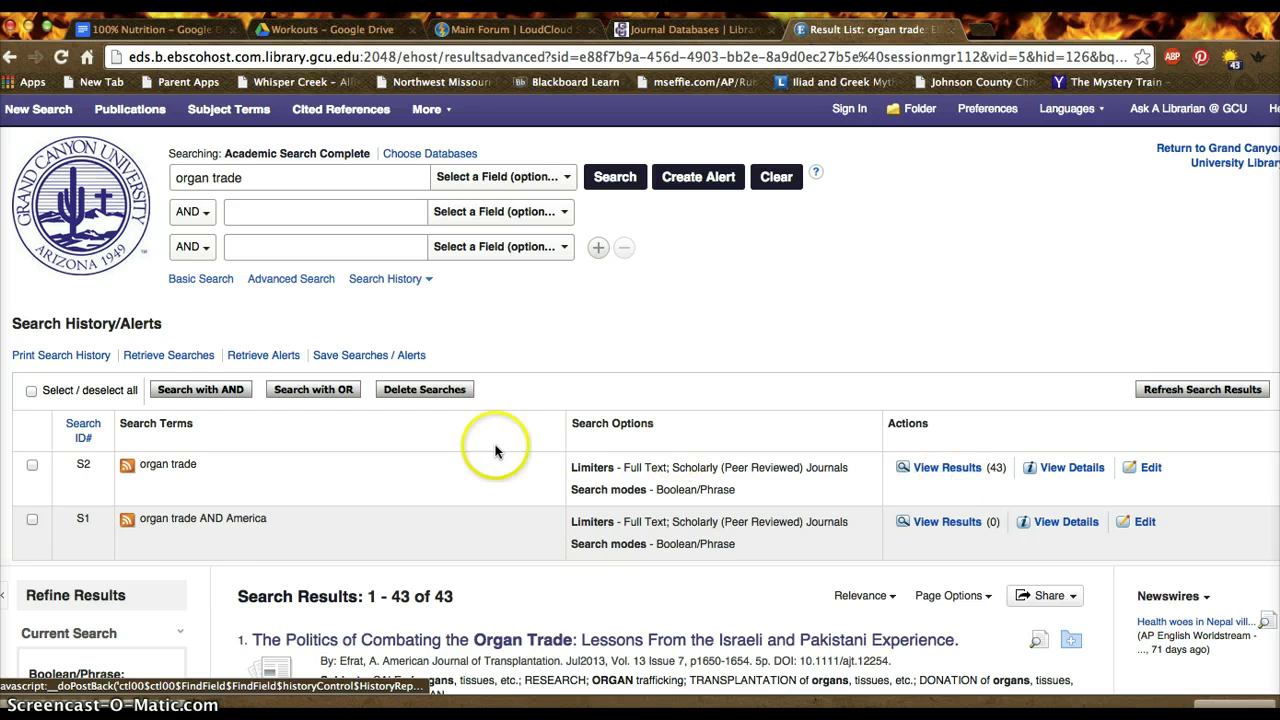
# Look over the organ trade results and open the PDF full text of "The Politics of Combating the Organ Trade".
pyautogui.scroll(-4, 394, 474)
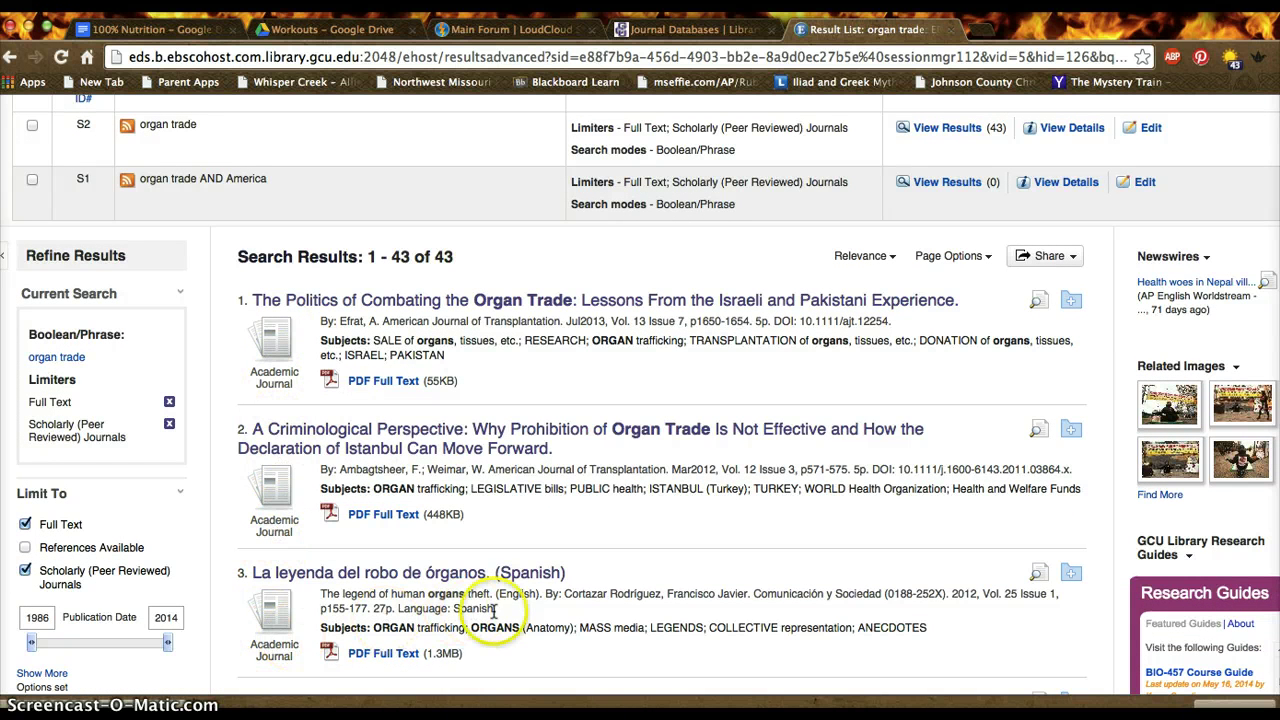
pyautogui.scroll(-4, 509, 600)
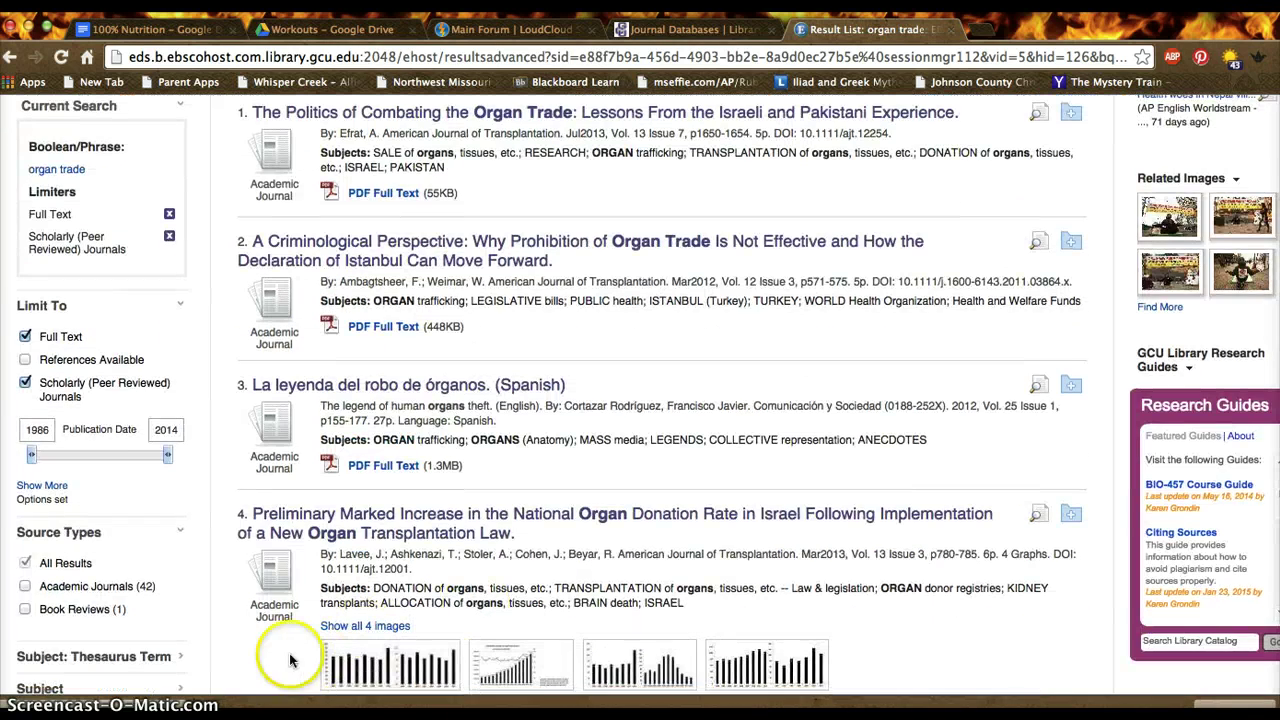
pyautogui.scroll(4, 365, 512)
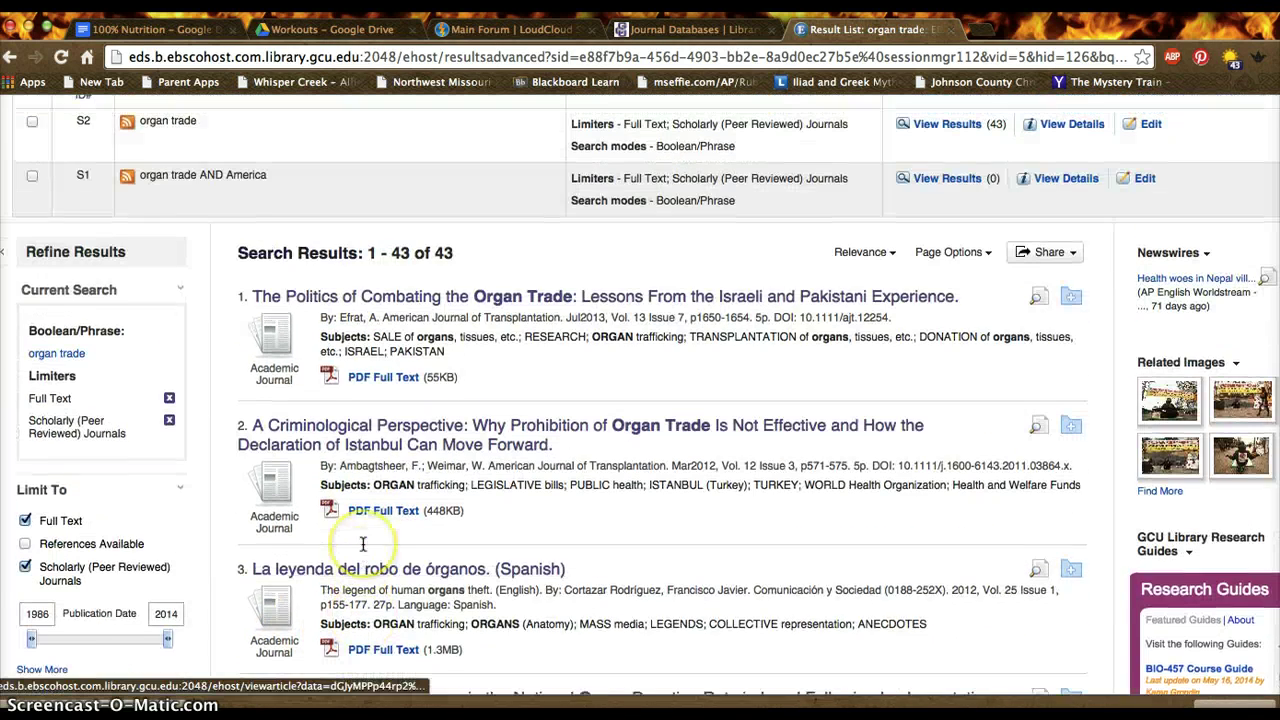
pyautogui.click(380, 386)
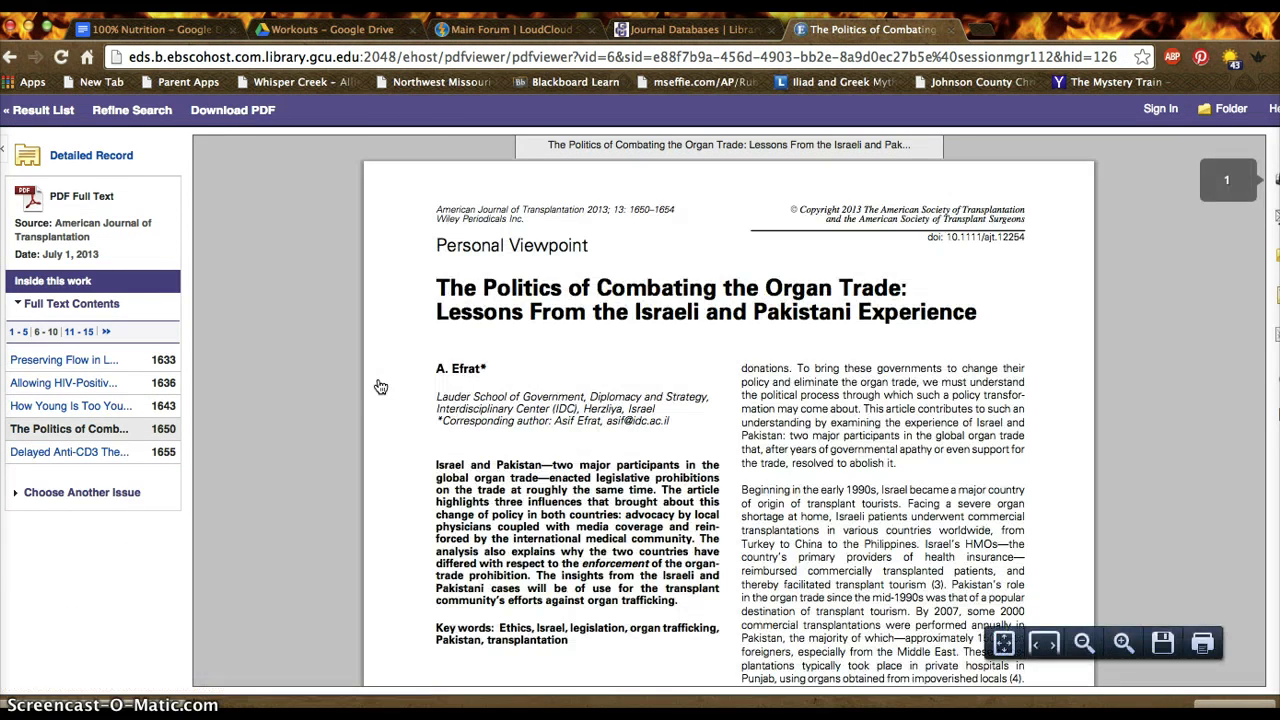
# Skim through the pages of the organ trade article and return to its first page.
pyautogui.scroll(-6, 580, 441)
pyautogui.scroll(-10, 580, 439)
pyautogui.scroll(8, 580, 439)
pyautogui.scroll(10, 581, 446)
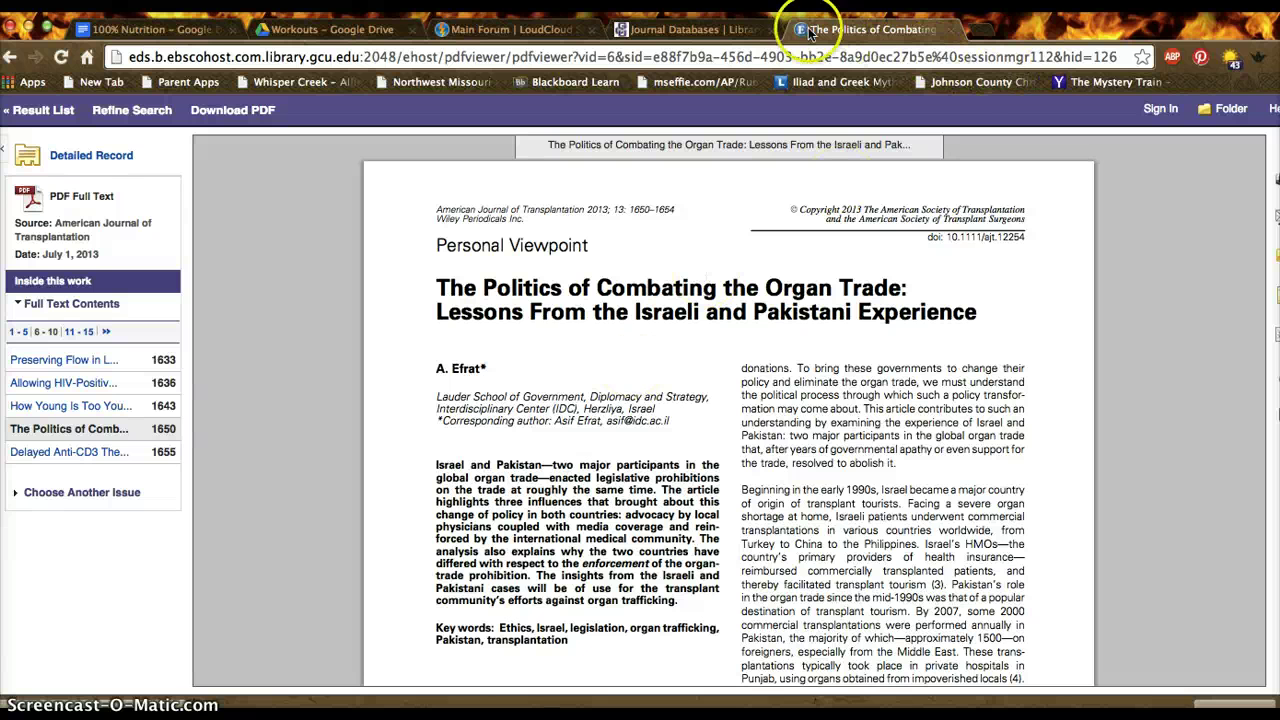
pyautogui.click(720, 37)
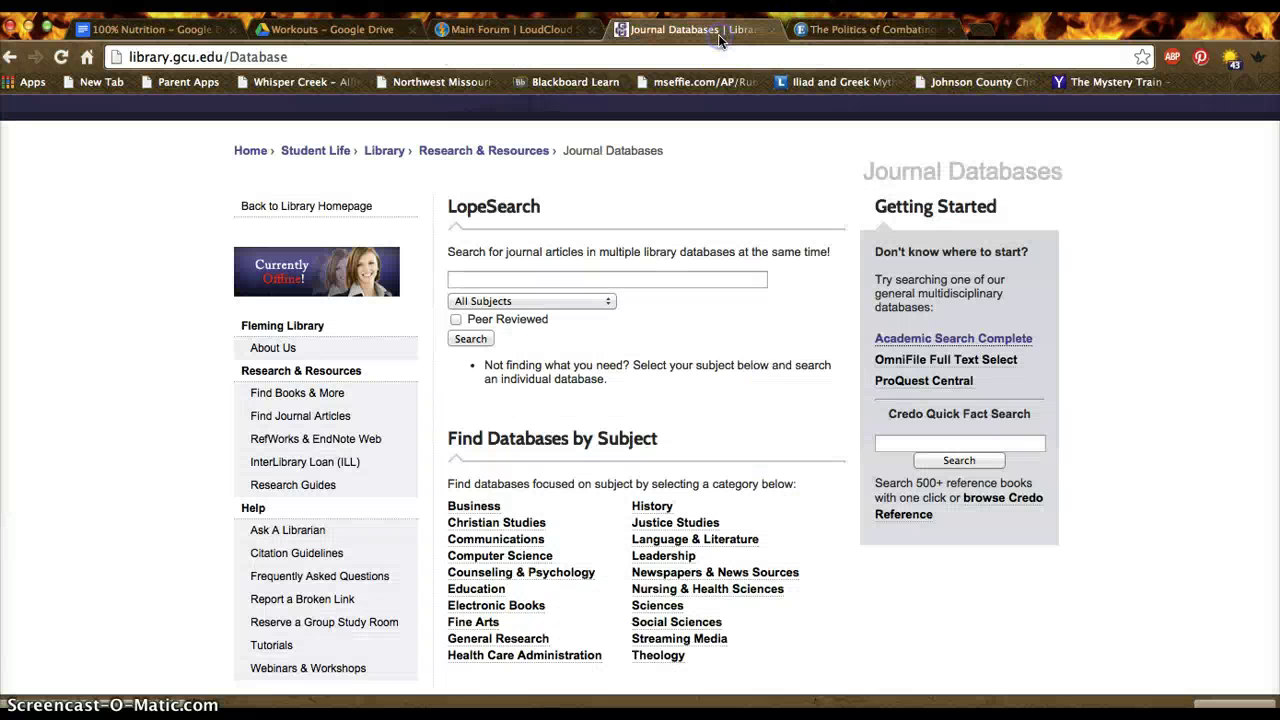
pyautogui.click(878, 28)
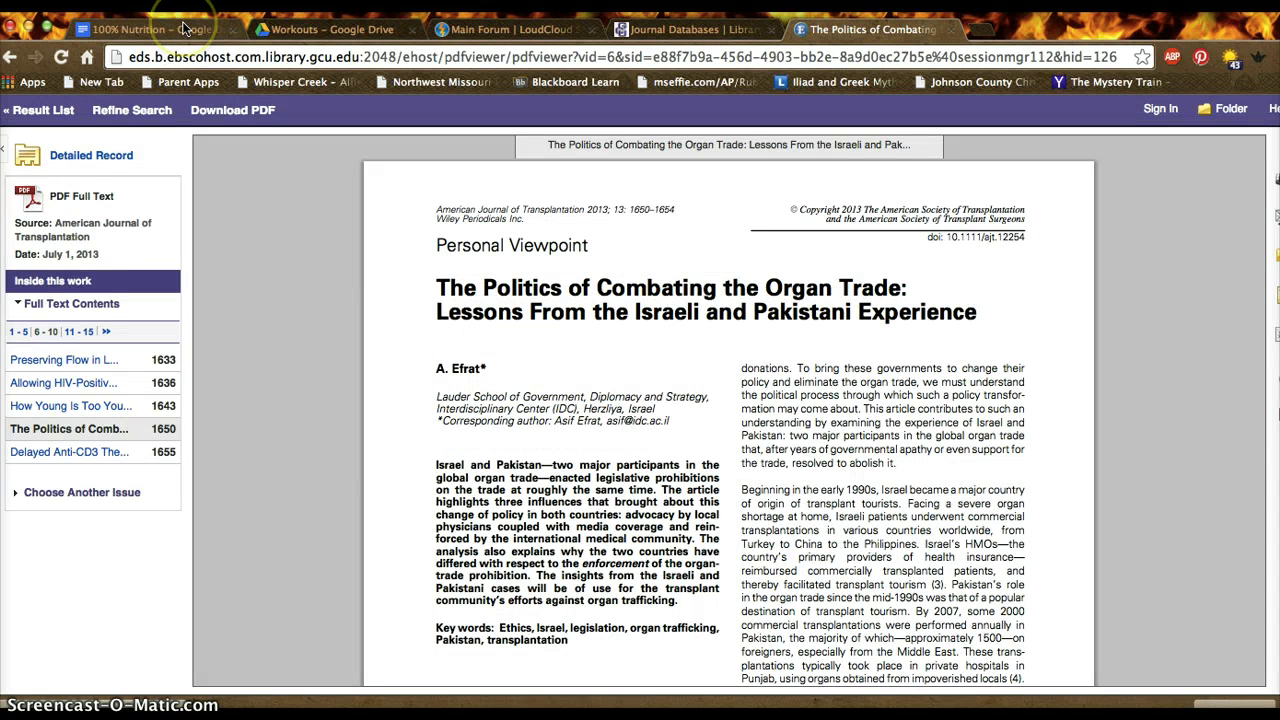
# Go back to the result list and change the search to "organ" AND "sales".
pyautogui.click(10, 57)
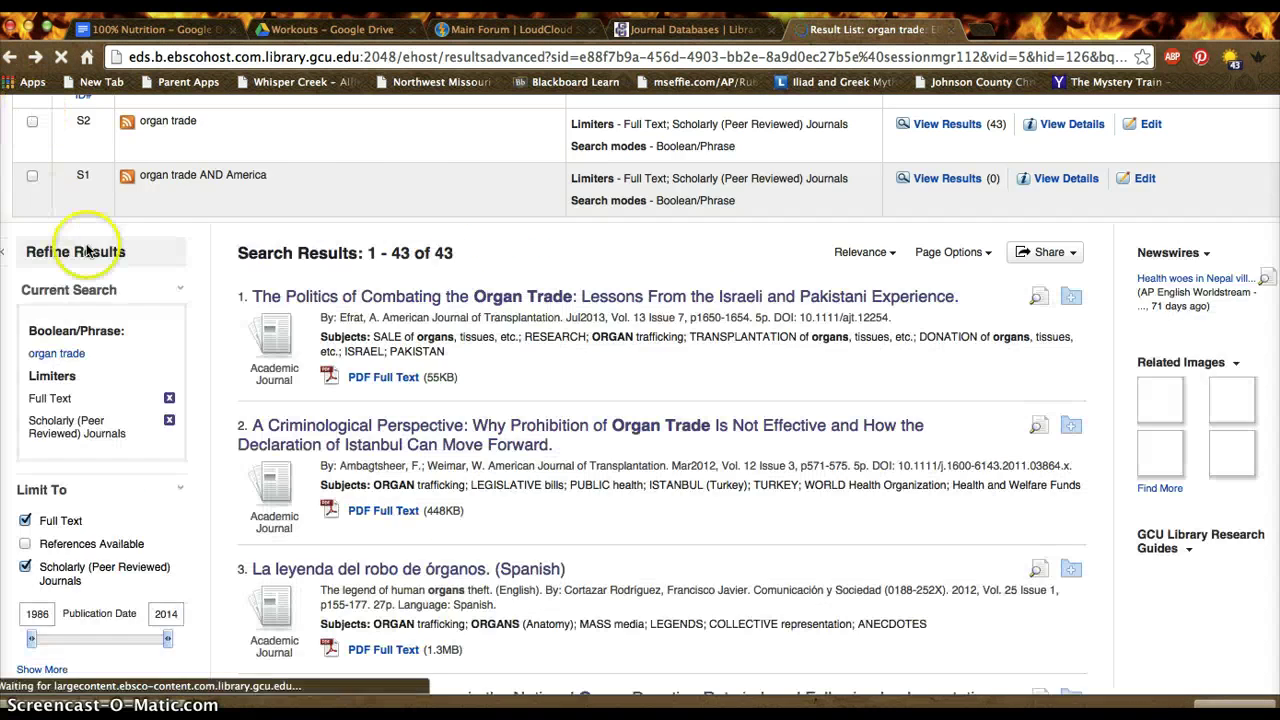
pyautogui.scroll(4, 87, 250)
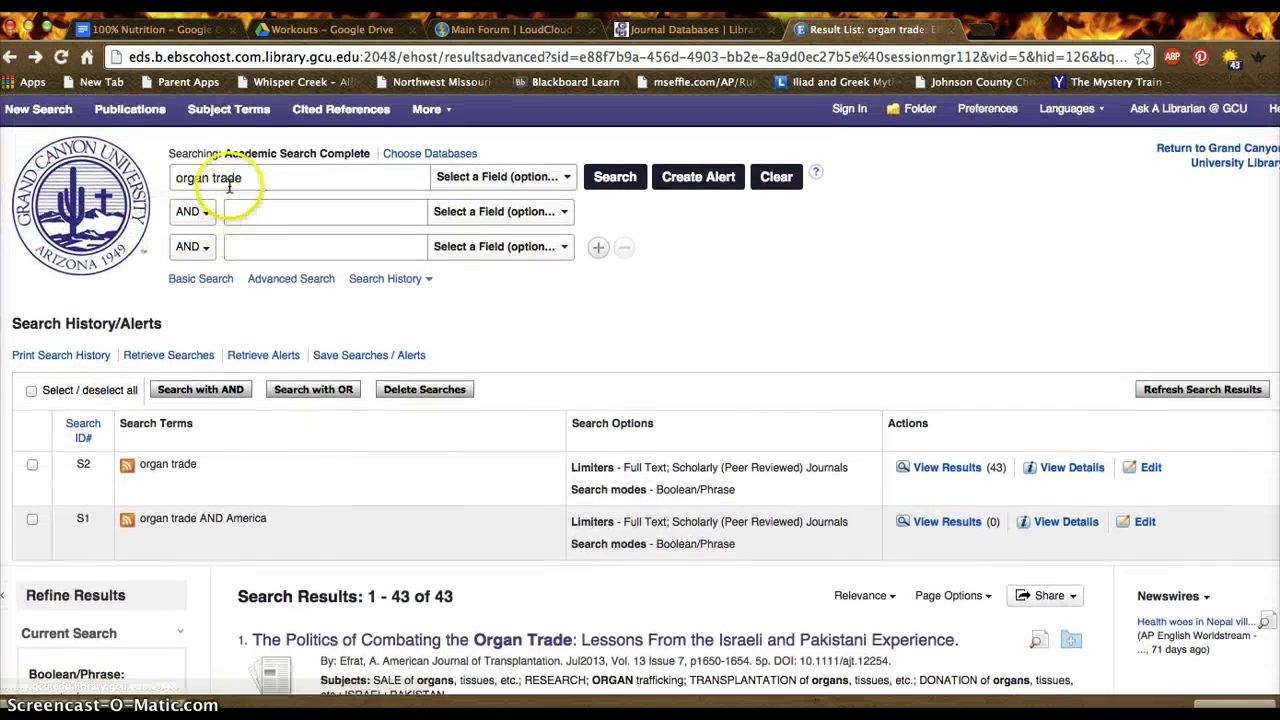
pyautogui.doubleClick(228, 180)
pyautogui.press('BackSpace')
pyautogui.click(313, 212)
pyautogui.write('sales')
pyautogui.click(608, 177)
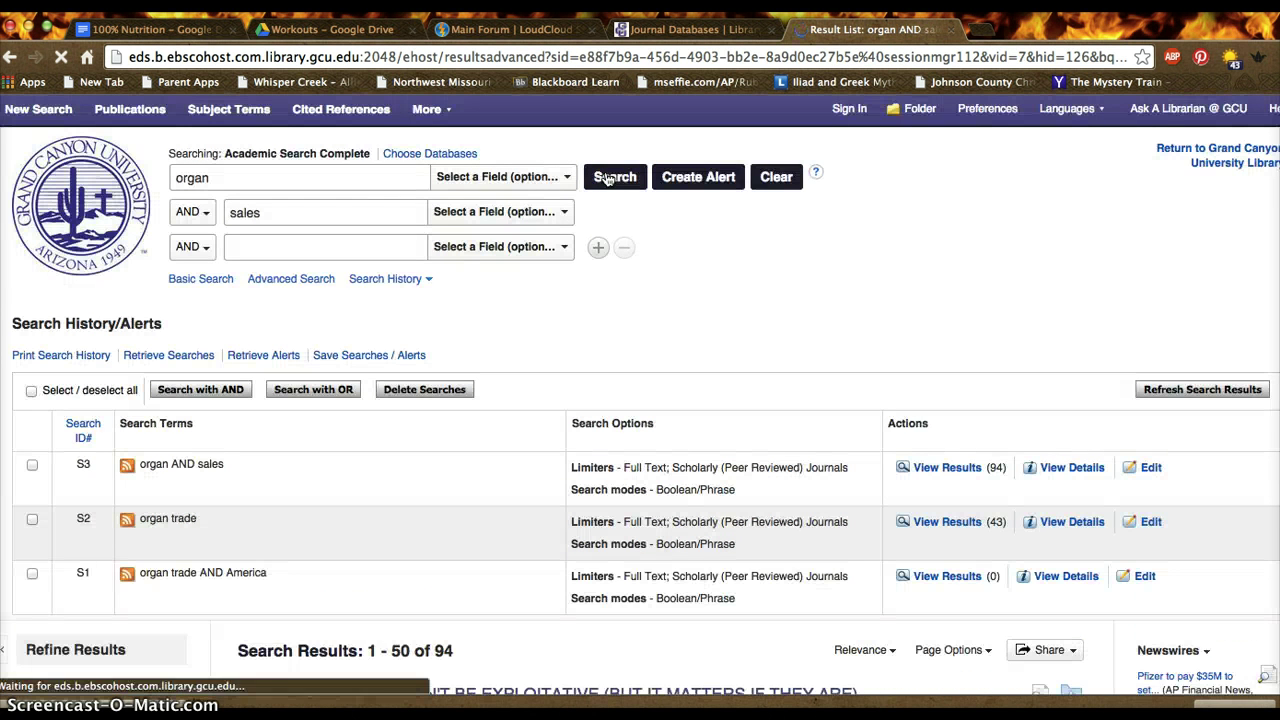
# View the results of the organ AND sales search and examine the article titles and subjects for alternative search terms.
pyautogui.scroll(-4, 366, 460)
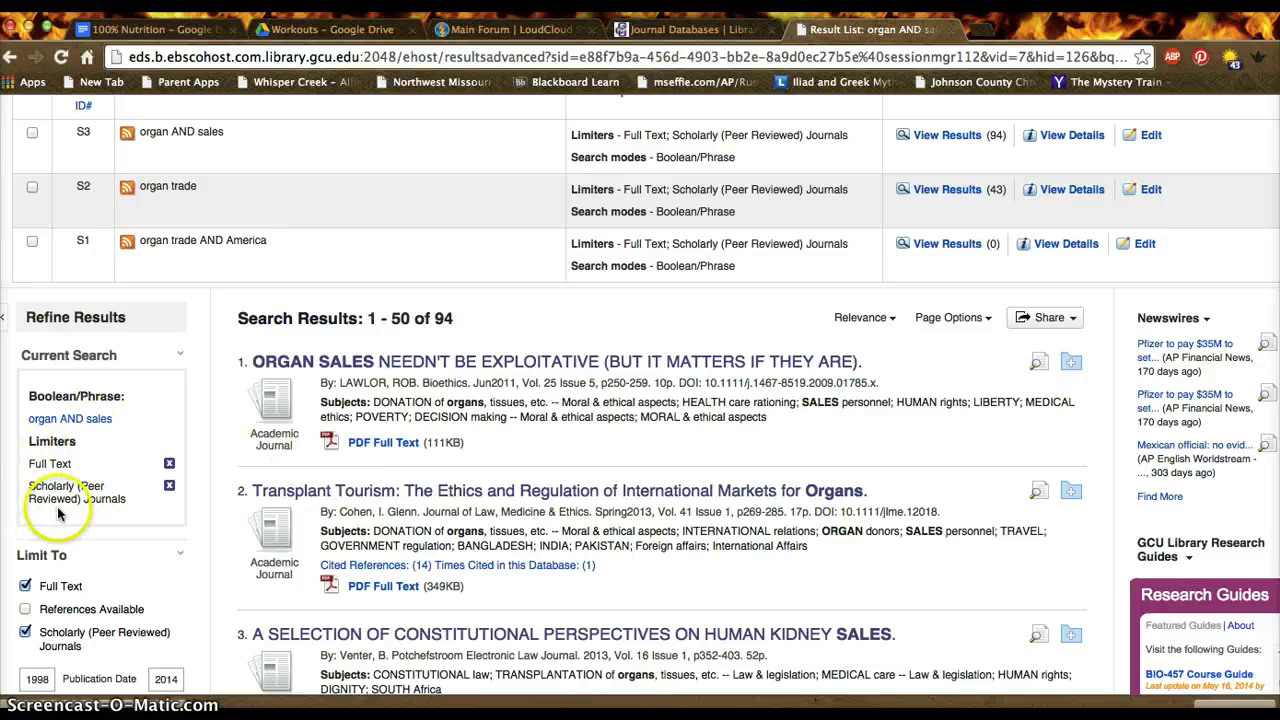
pyautogui.scroll(4, 60, 510)
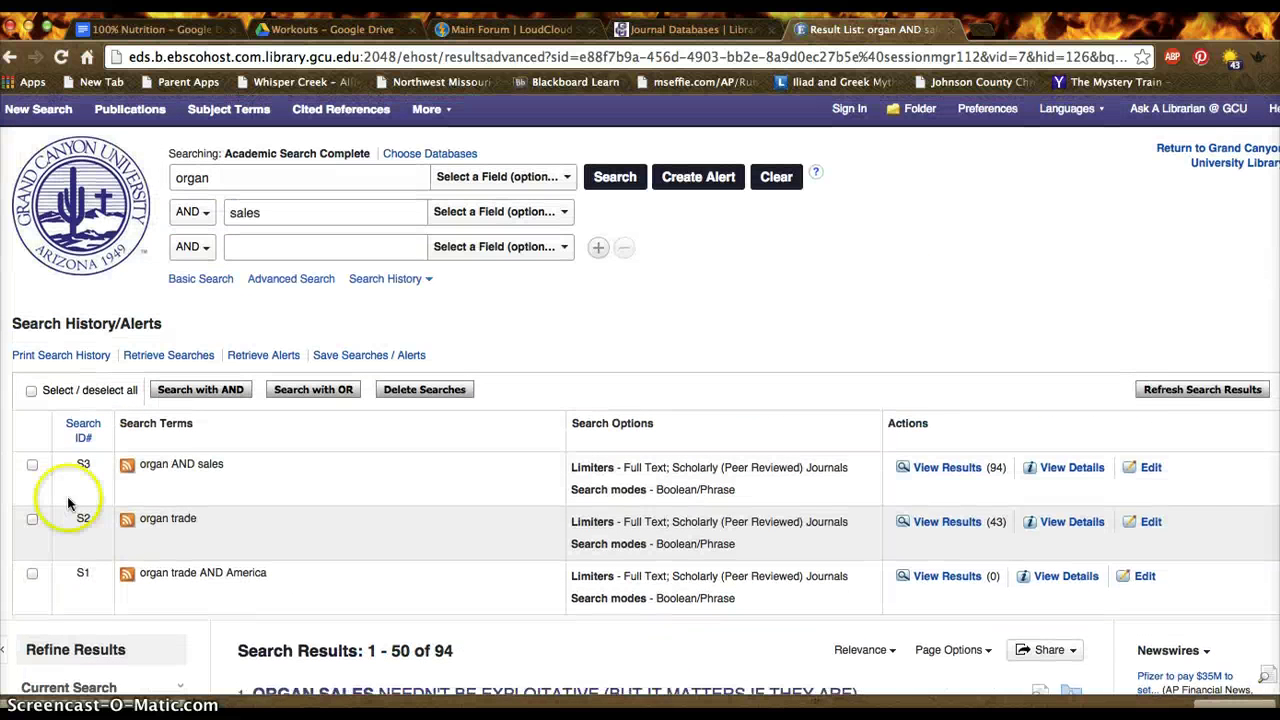
pyautogui.click(945, 470)
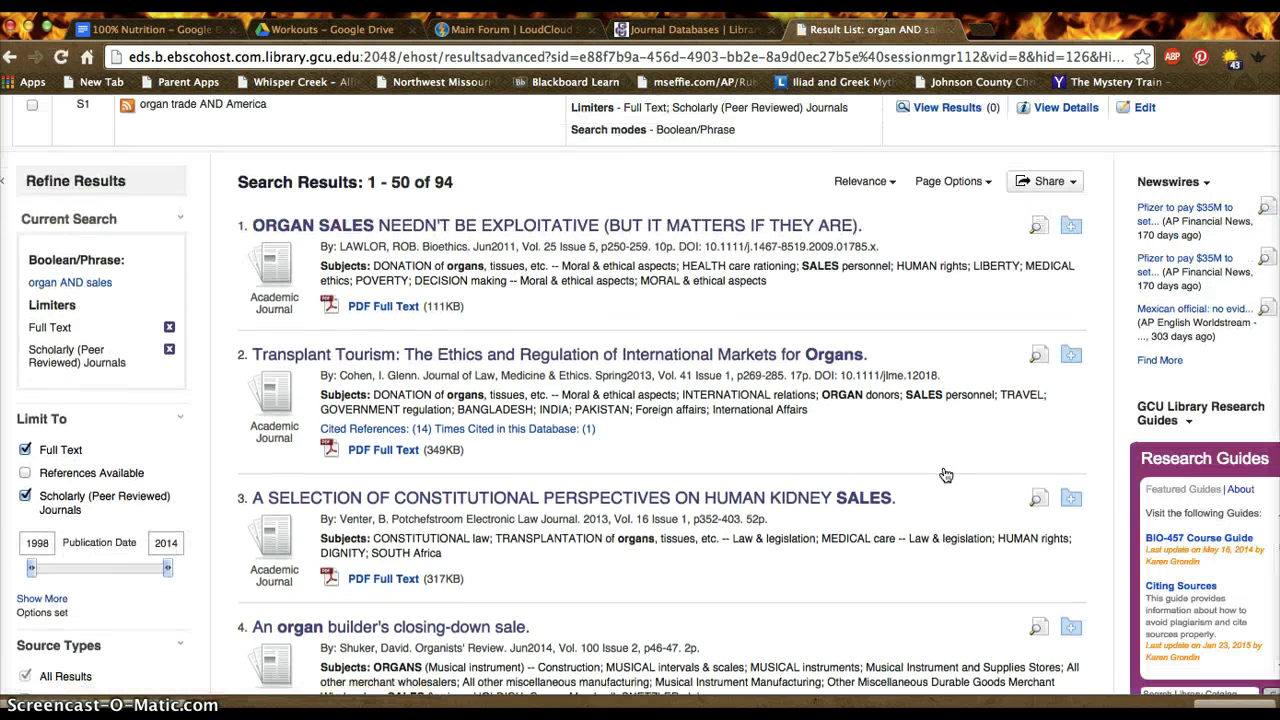
pyautogui.scroll(-2, 946, 474)
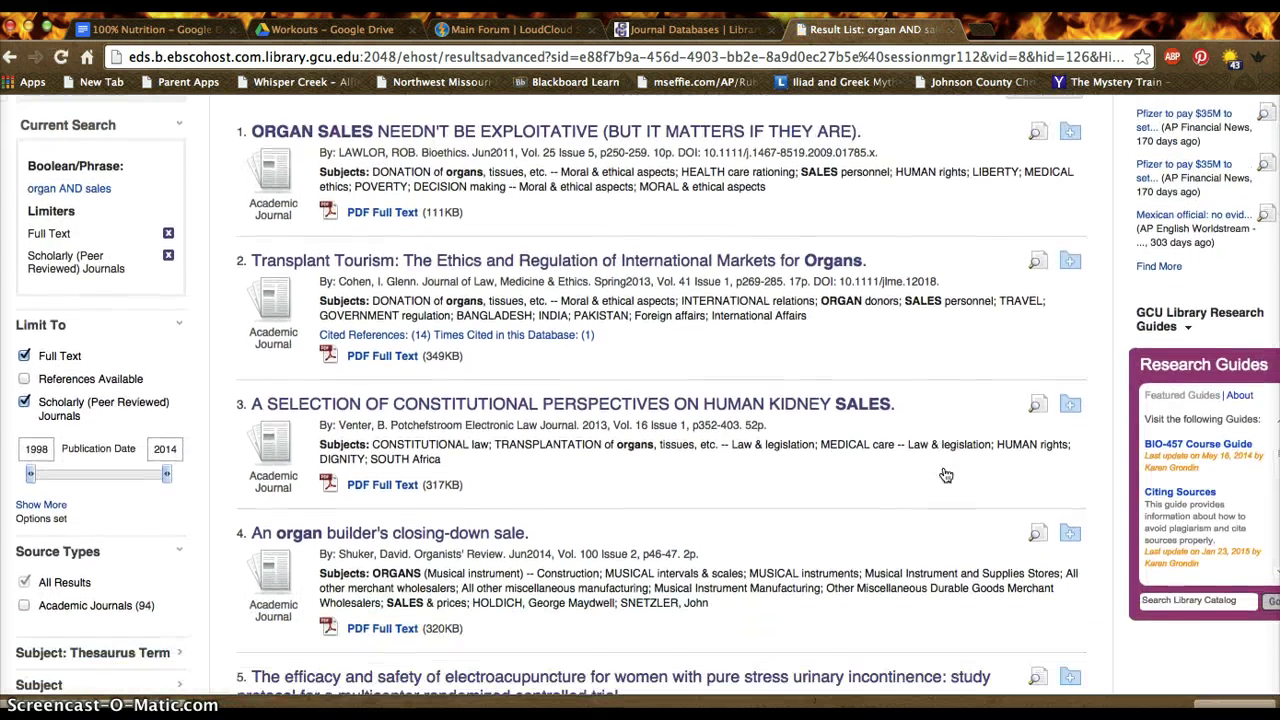
pyautogui.scroll(-4, 946, 474)
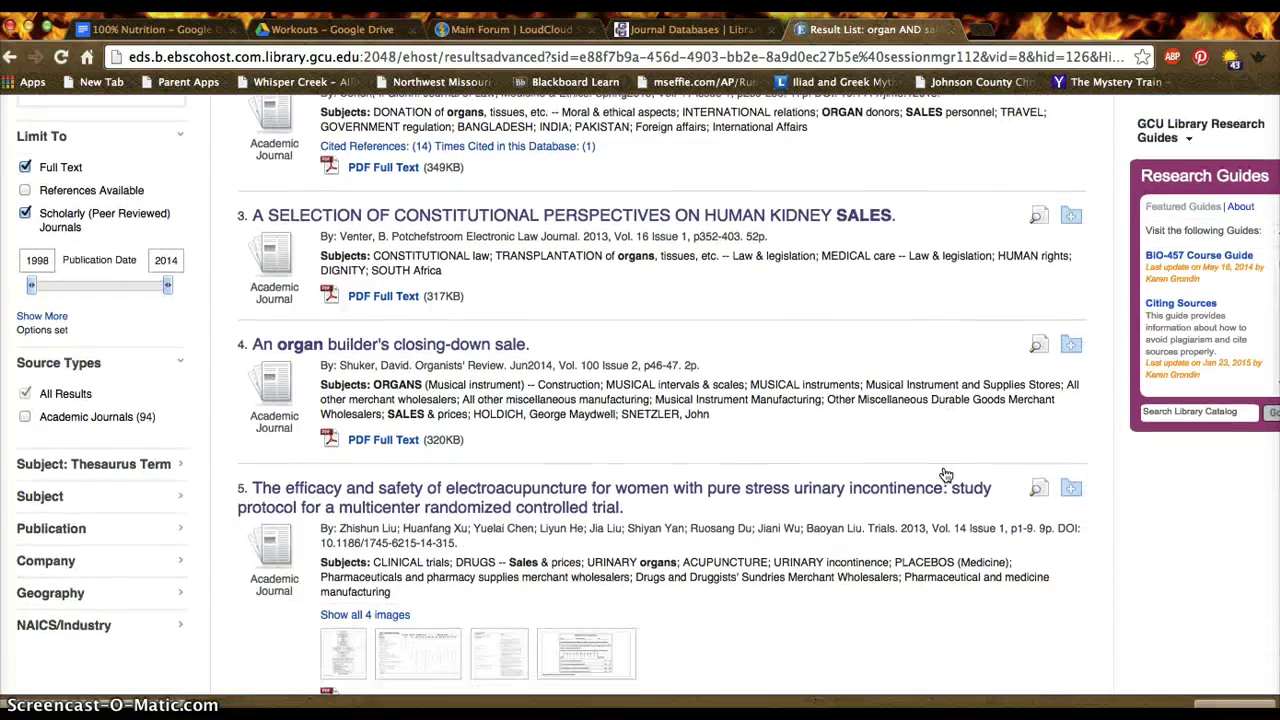
pyautogui.scroll(-5, 946, 474)
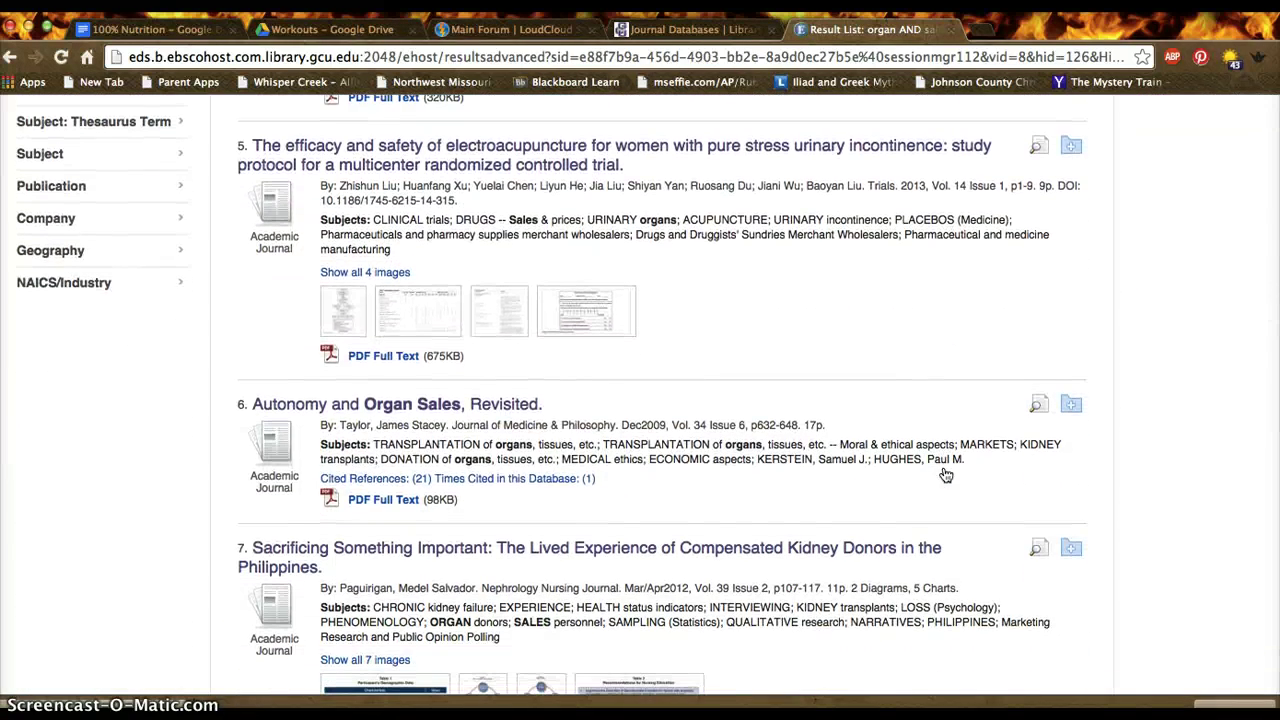
pyautogui.scroll(7, 946, 474)
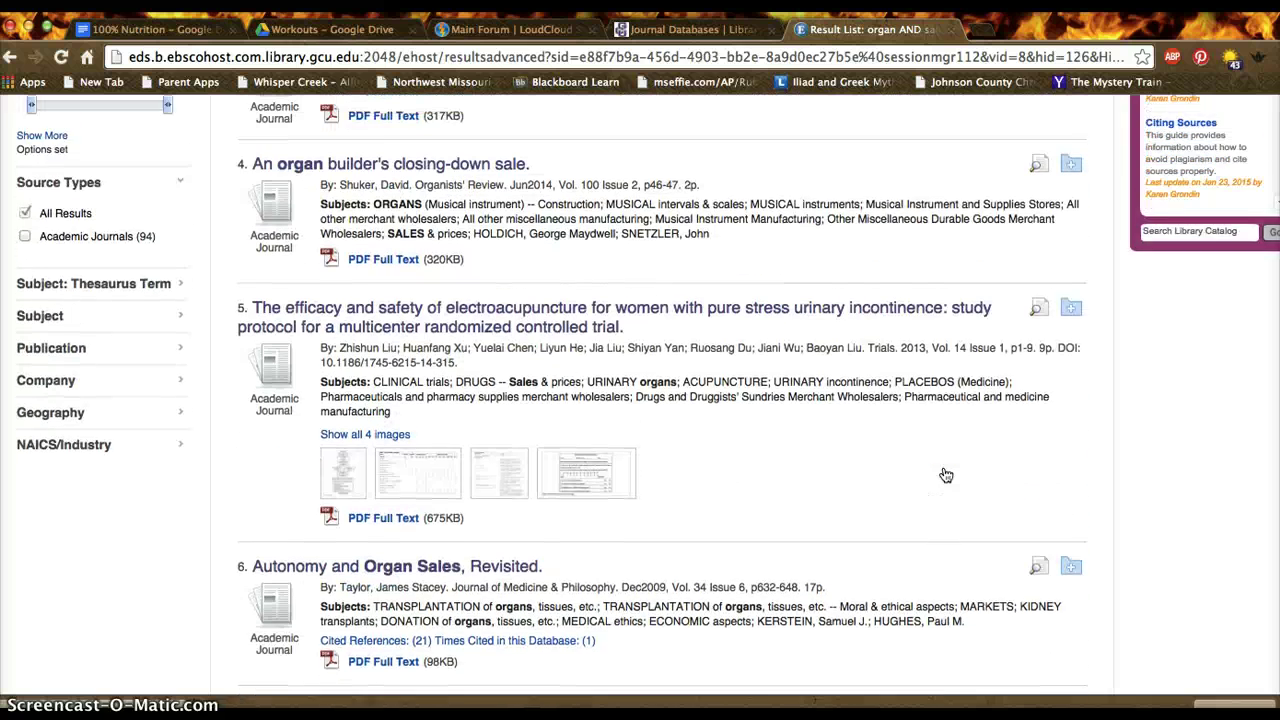
pyautogui.scroll(1, 946, 474)
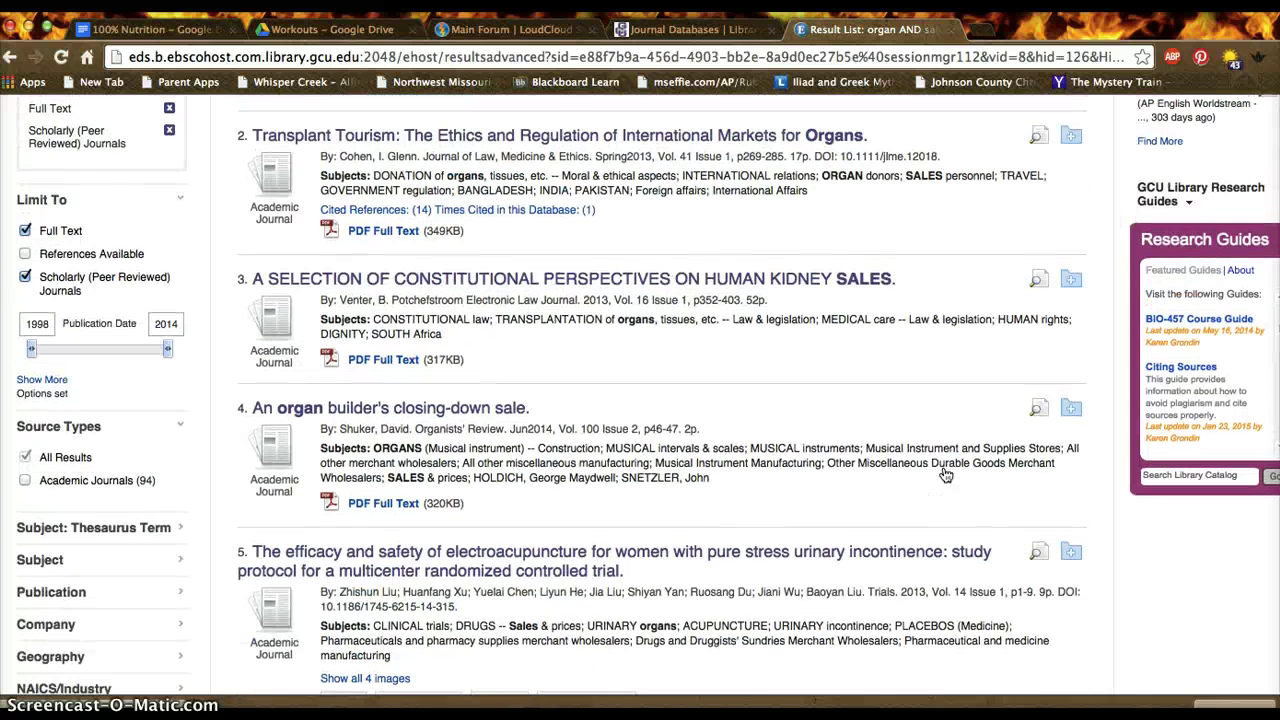
pyautogui.scroll(3, 946, 474)
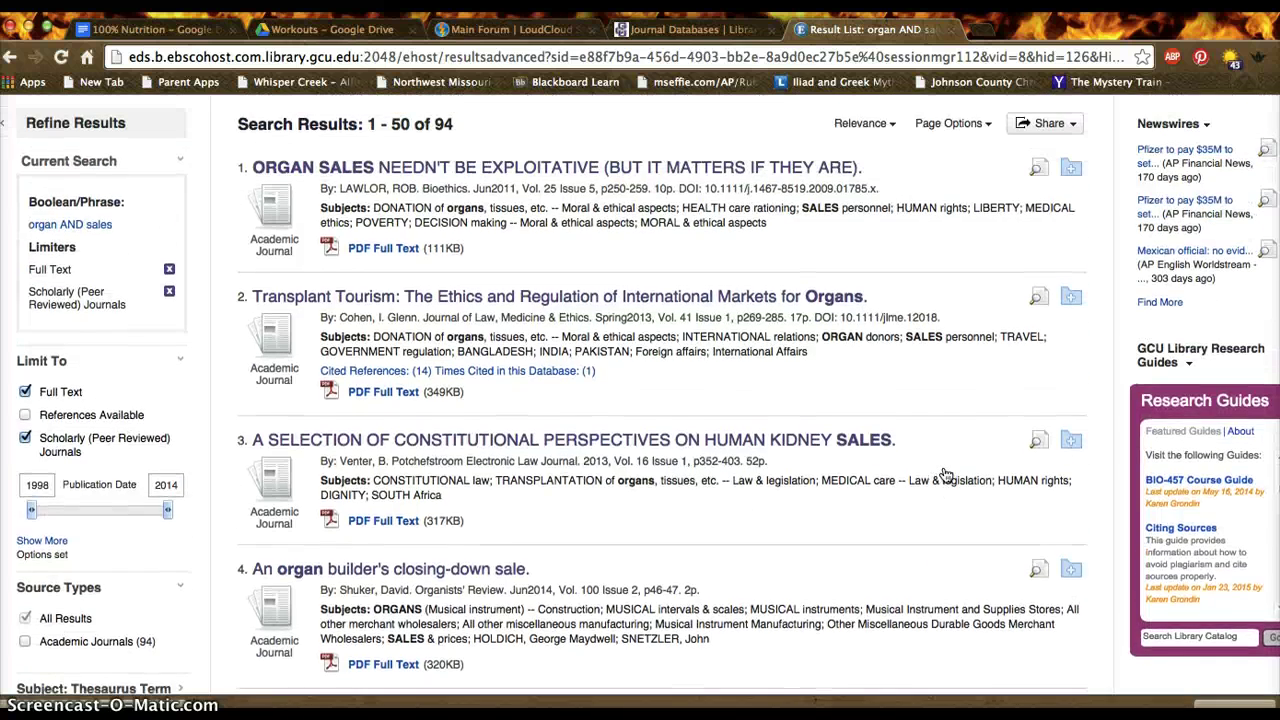
pyautogui.click(535, 345)
pyautogui.click(360, 297)
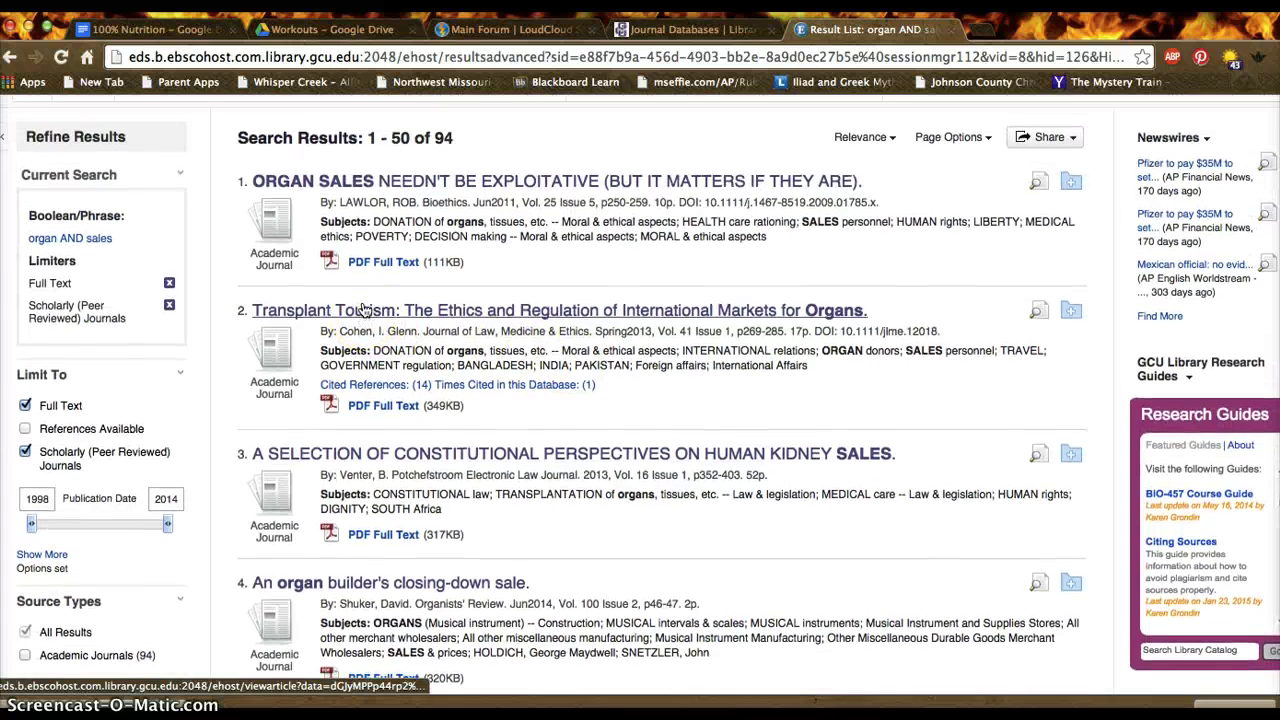
# Replace the first search term with "transplant tourism", clear "sales" from the second term and run the search.
pyautogui.scroll(8, 360, 312)
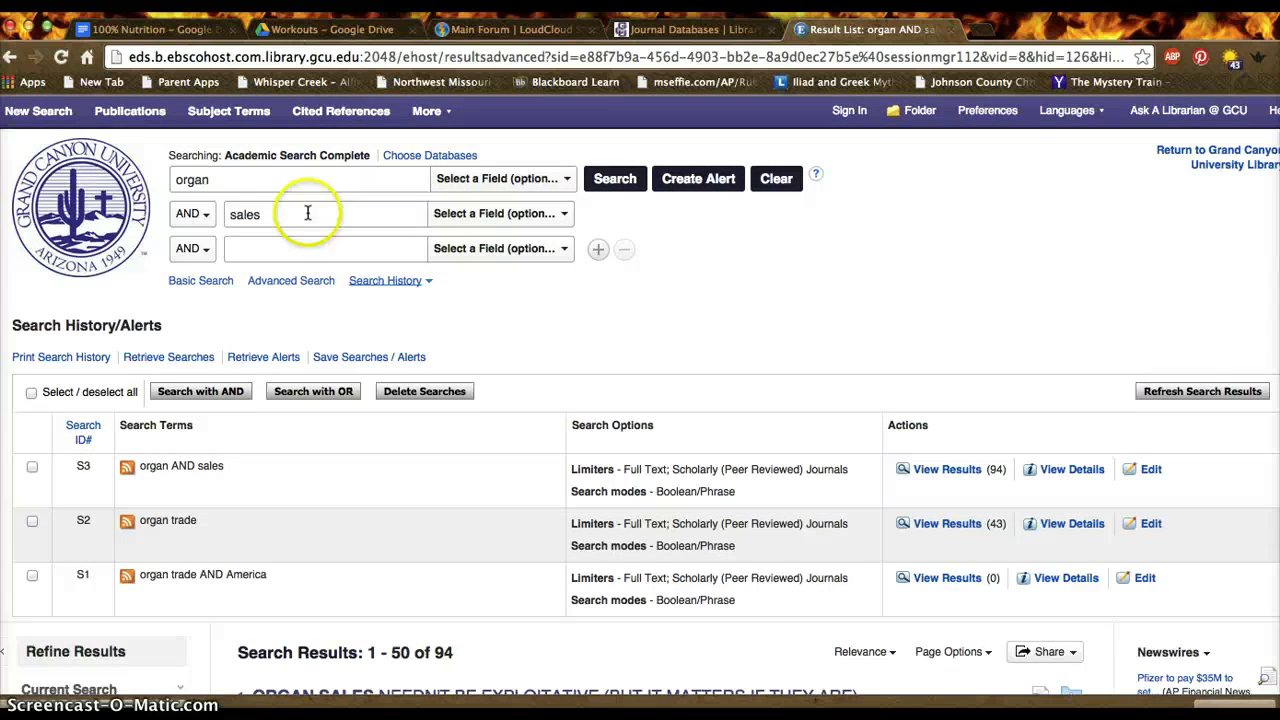
pyautogui.click(210, 177)
pyautogui.doubleClick(210, 177)
pyautogui.write('tran')
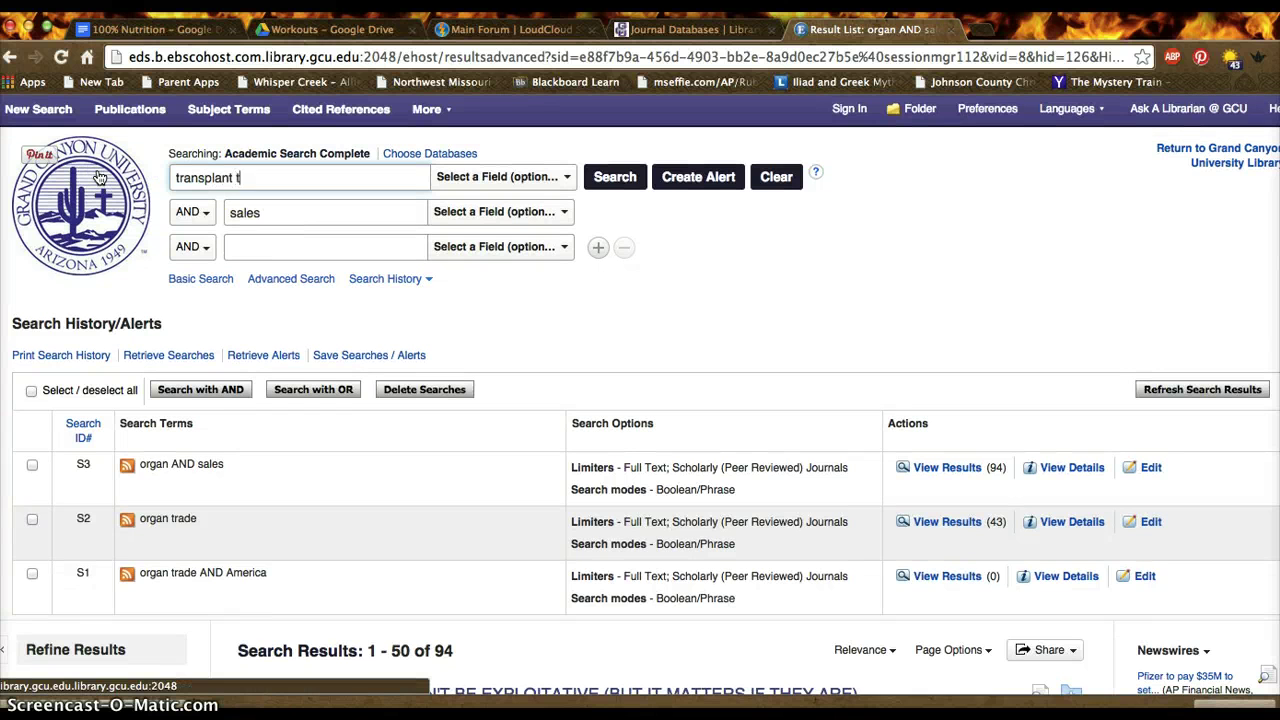
pyautogui.write('splant tourism')
pyautogui.moveTo(289, 211); pyautogui.dragTo(191, 211)
pyautogui.press('BackSpace')
pyautogui.click(614, 176)
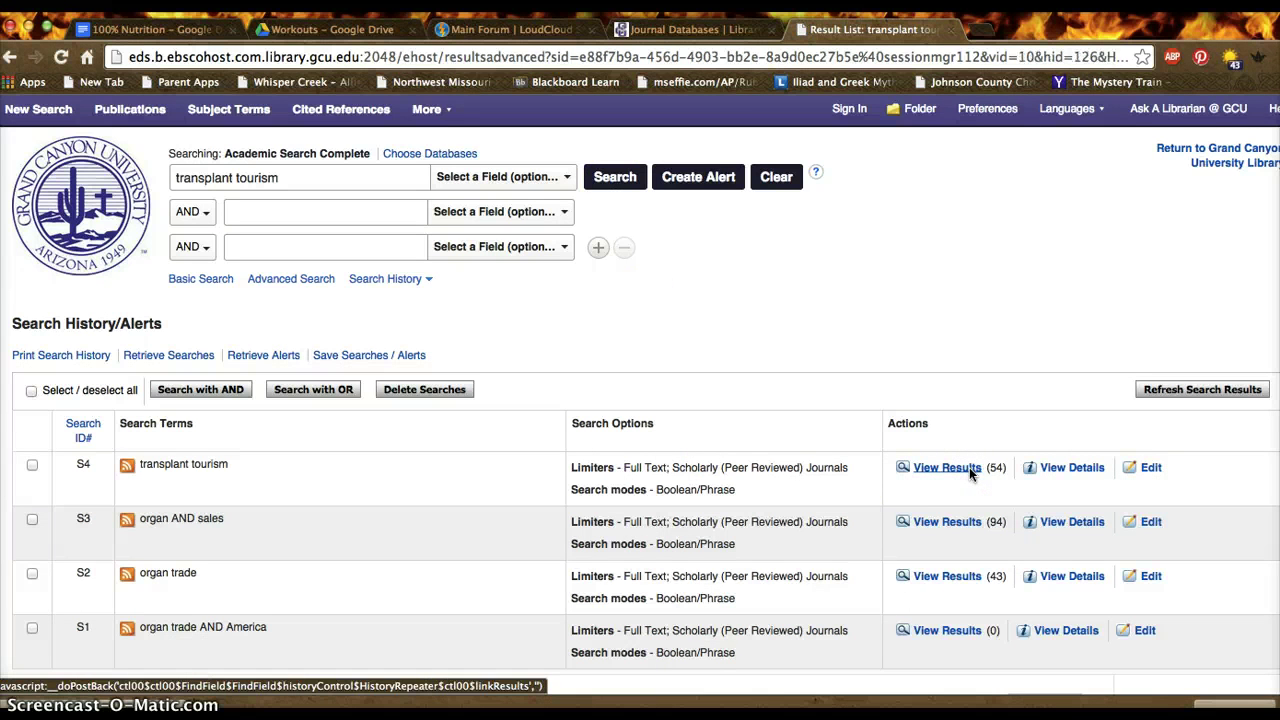
# View the results of the transplant tourism search and examine the article titles and subjects.
pyautogui.click(969, 472)
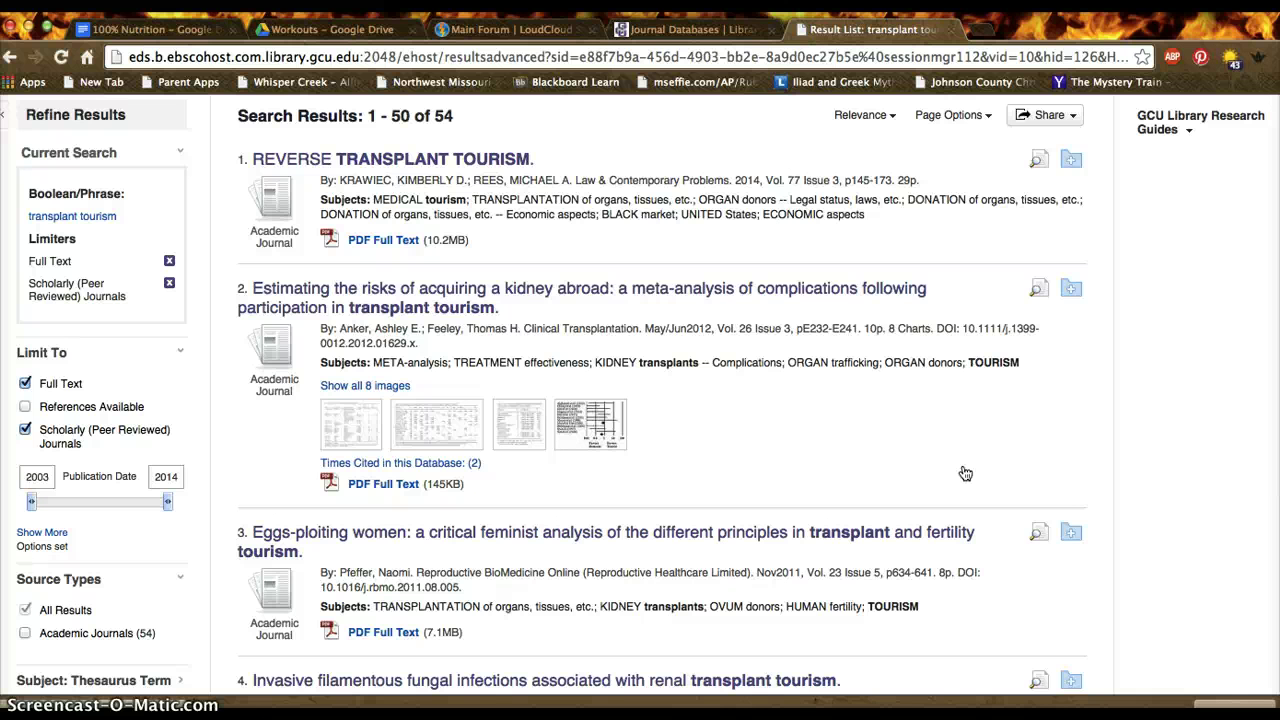
pyautogui.scroll(-5, 965, 473)
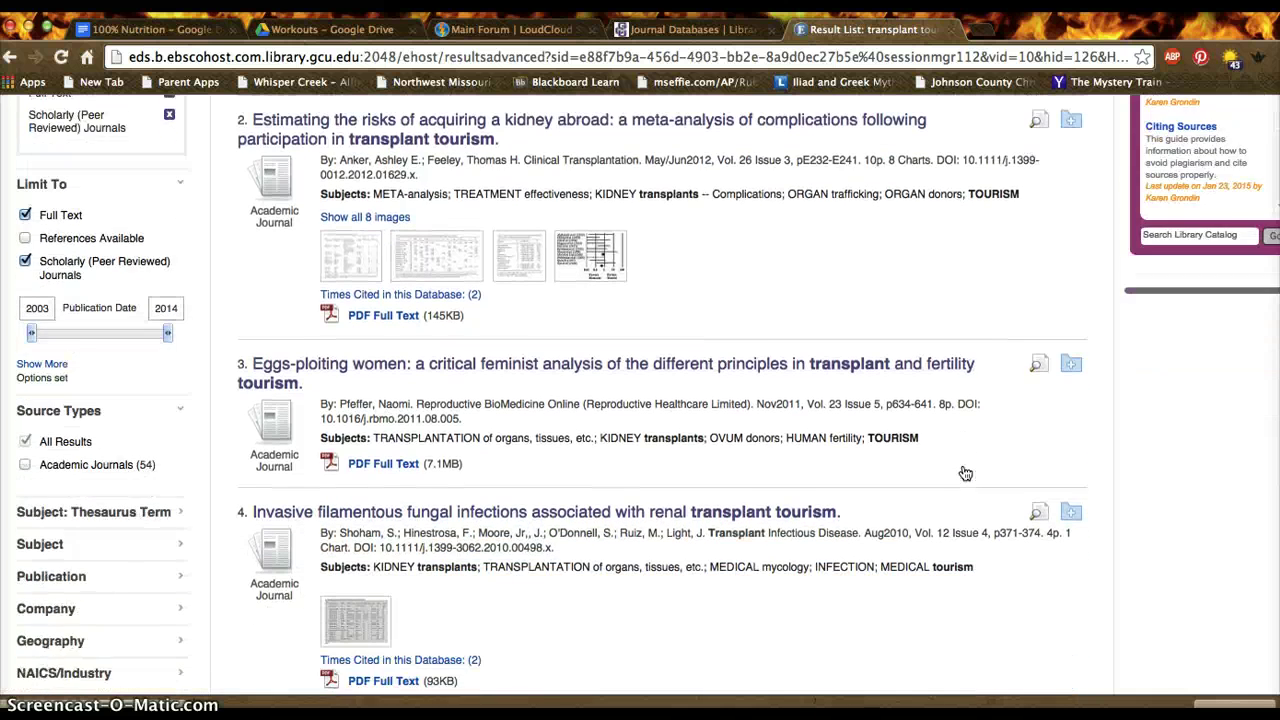
pyautogui.scroll(-4, 965, 473)
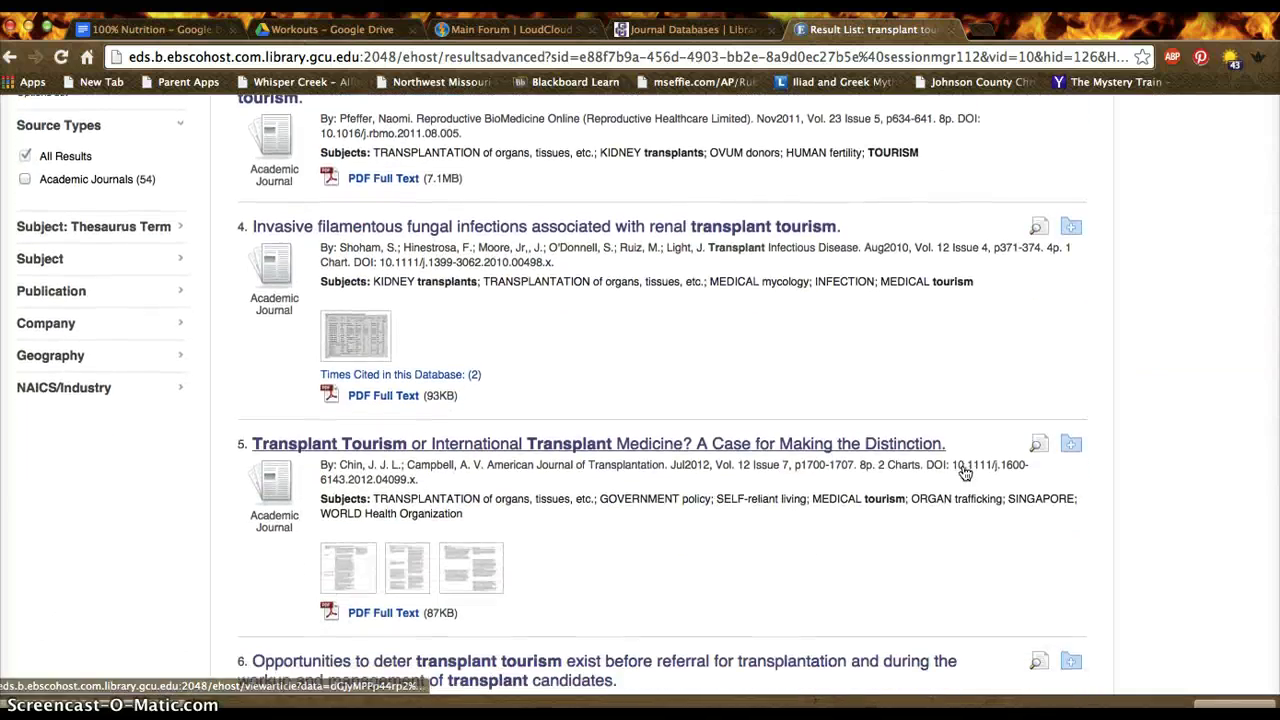
pyautogui.scroll(-5, 965, 473)
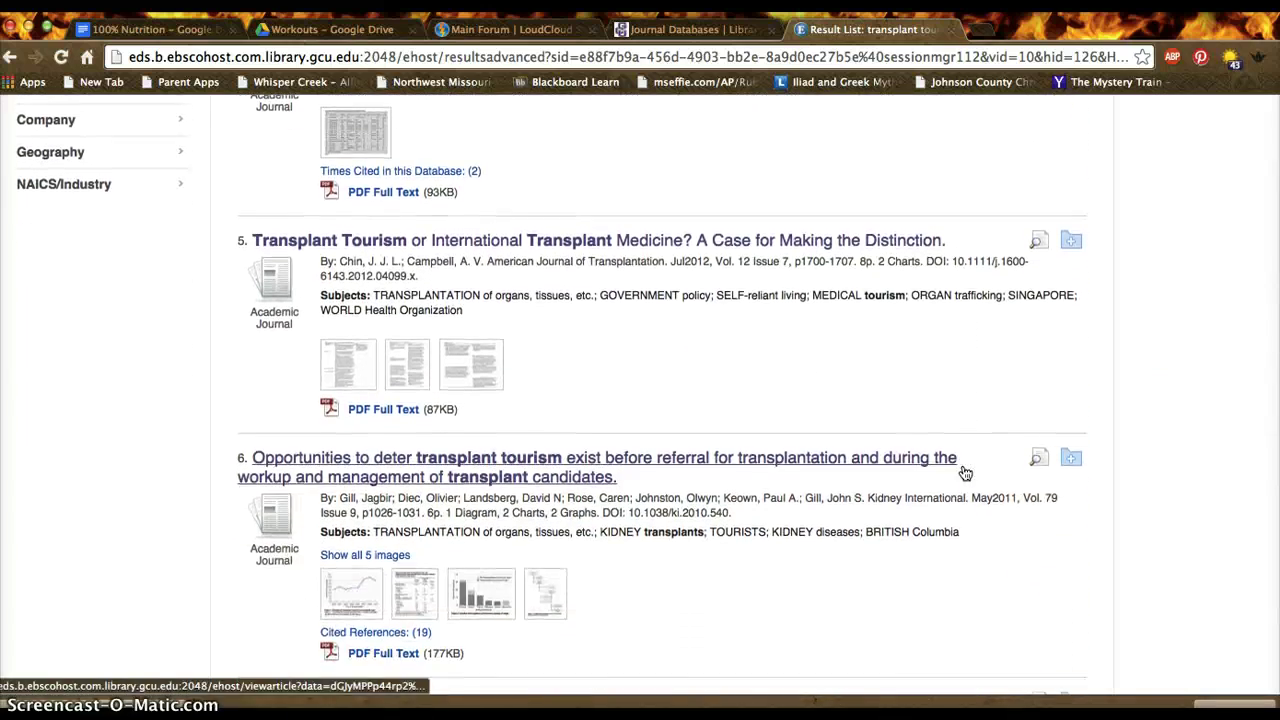
pyautogui.scroll(-2, 965, 473)
pyautogui.scroll(20, 965, 473)
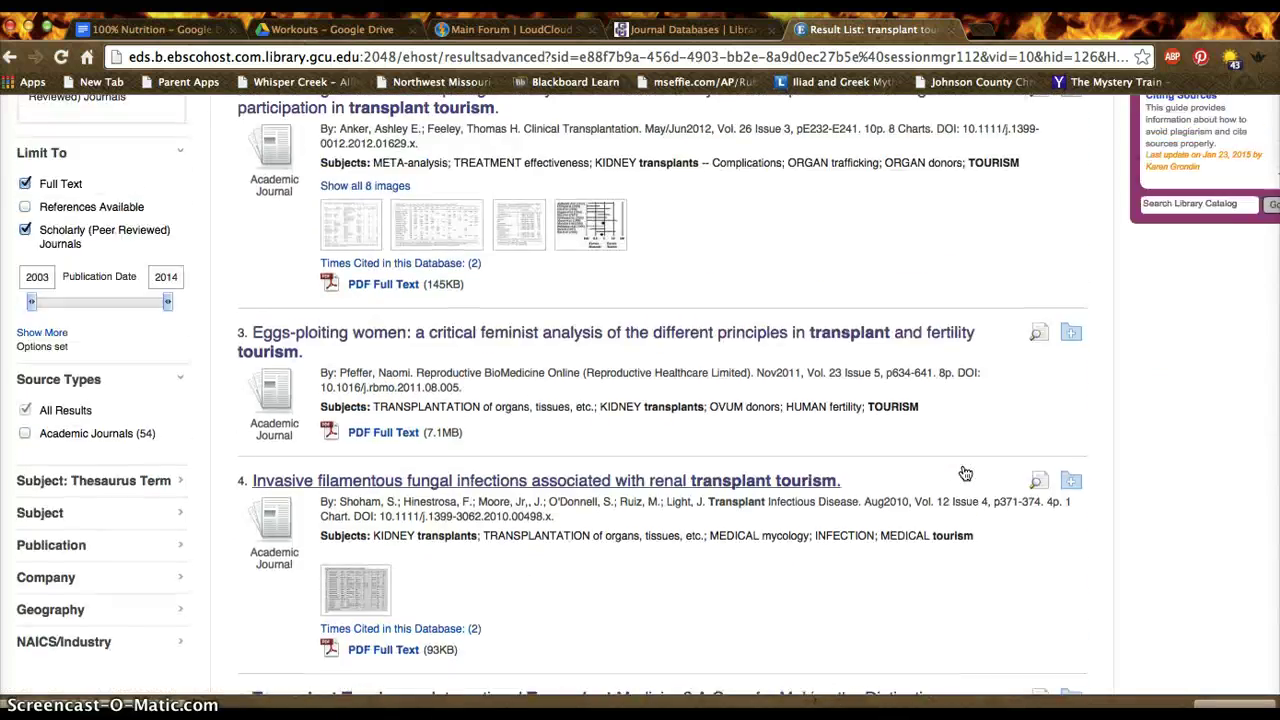
pyautogui.scroll(6, 965, 473)
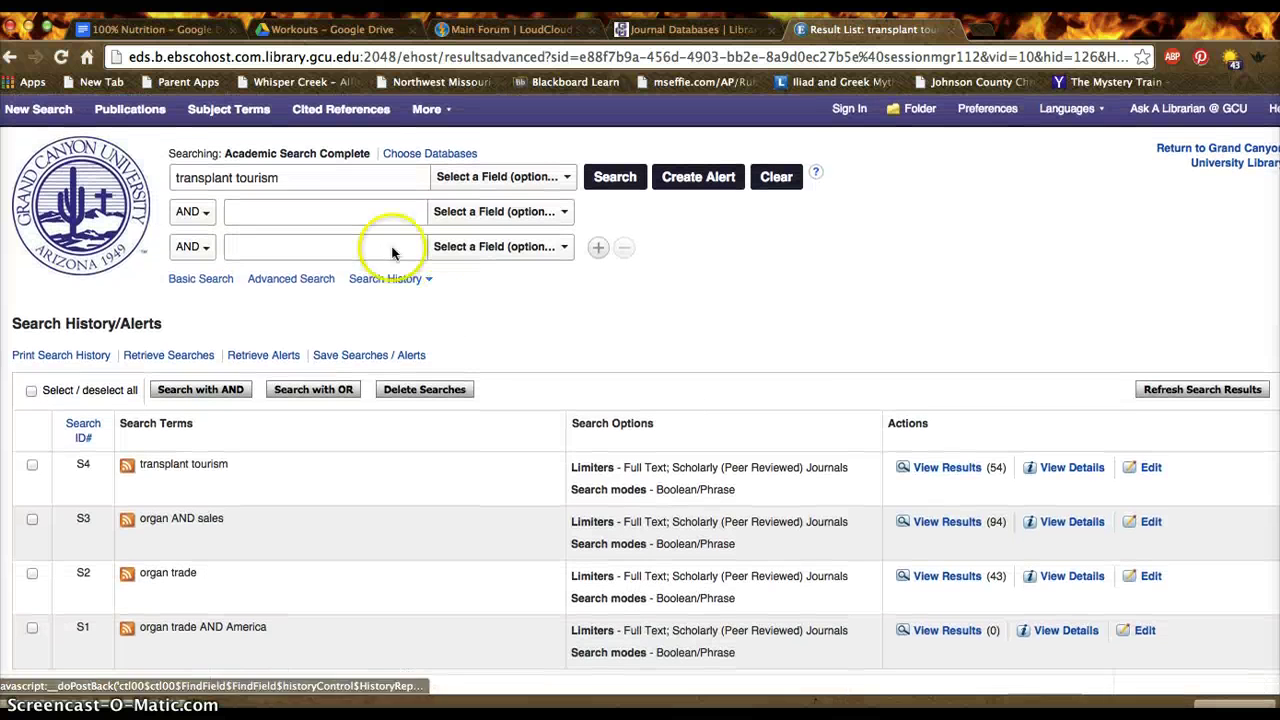
# Replace the first search term with "black market" and enter "organs" as the second term.
pyautogui.tripleClick(297, 179)
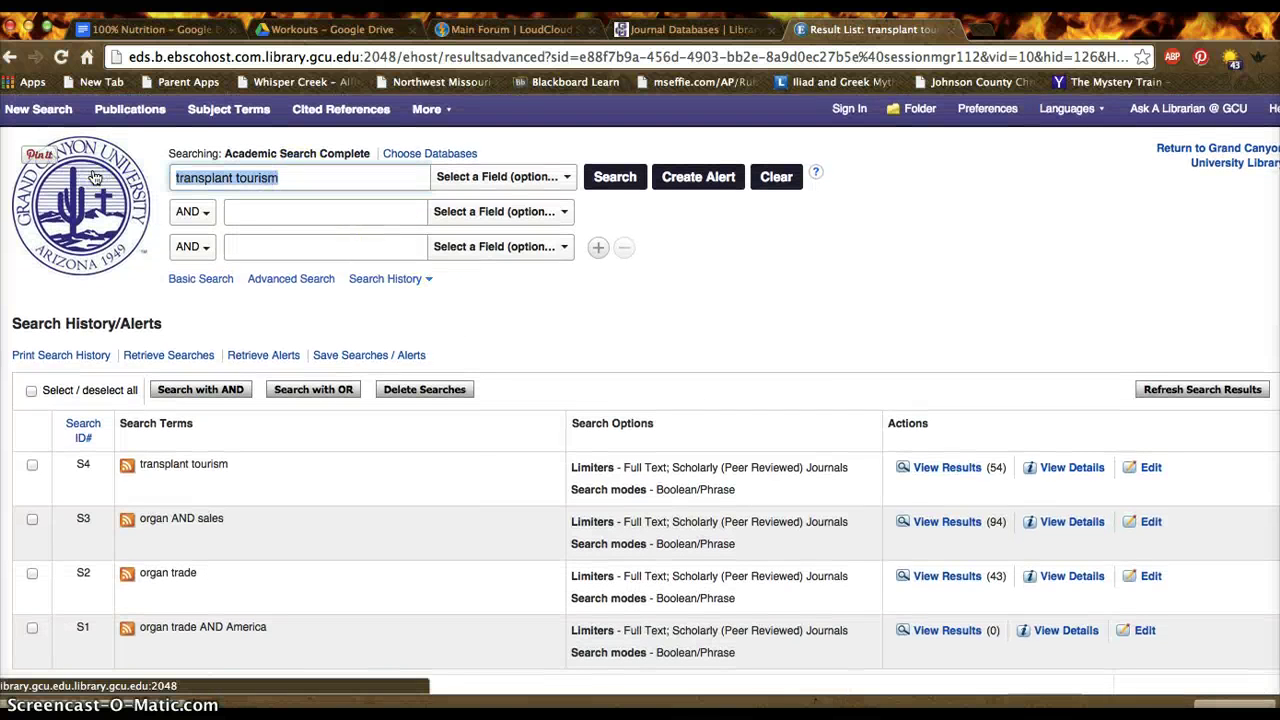
pyautogui.write('blakr')
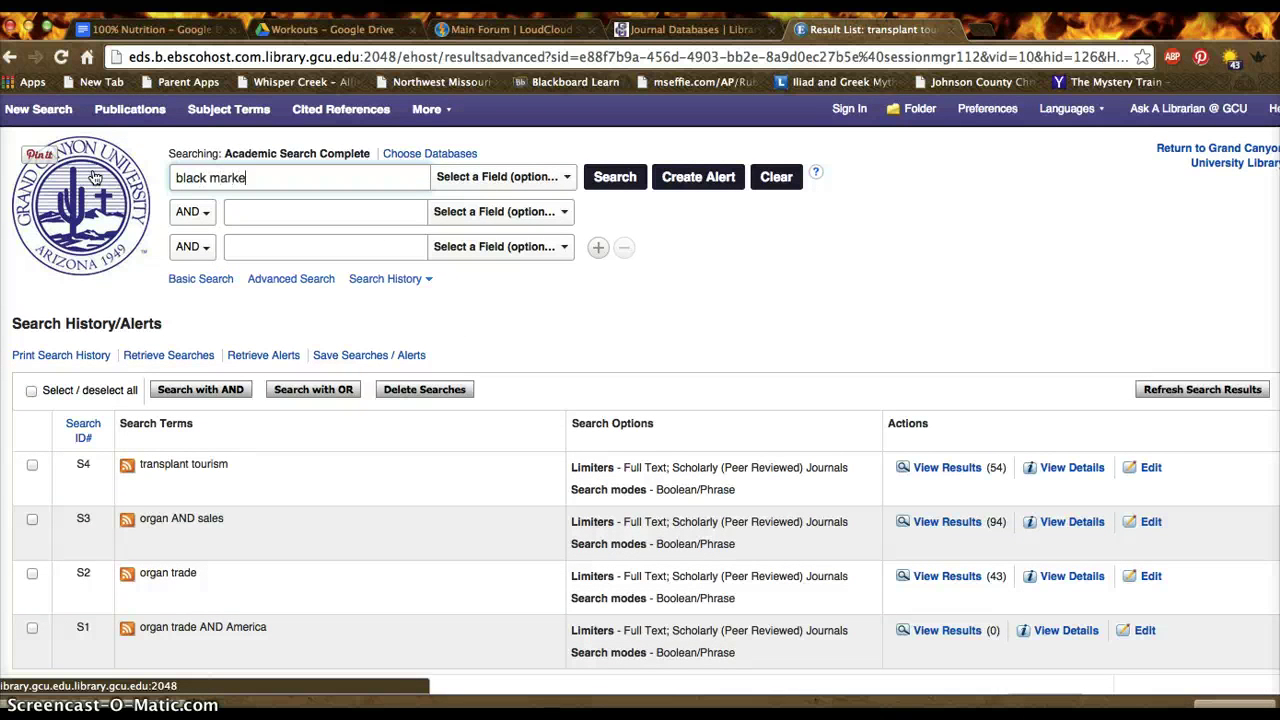
pyautogui.click(240, 210)
pyautogui.write('organs')
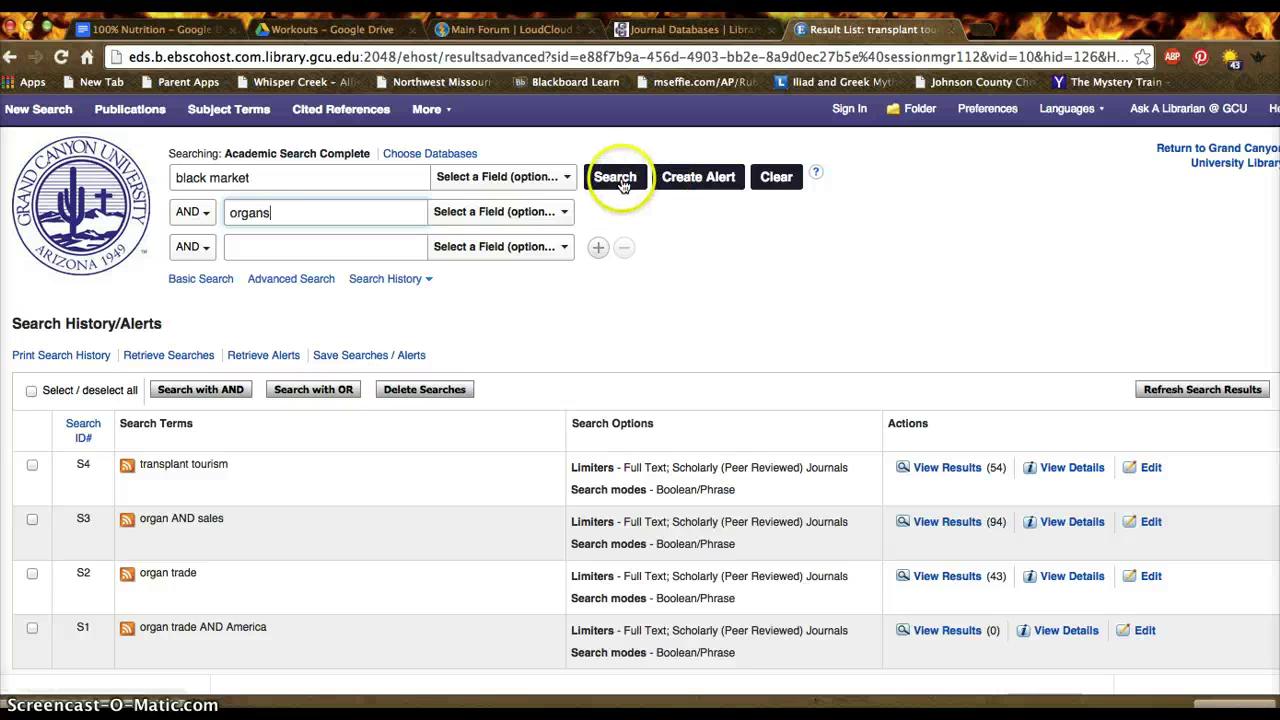
# Try to broaden the search with "organ" as a third term joined by OR, and run it.
pyautogui.click(193, 246)
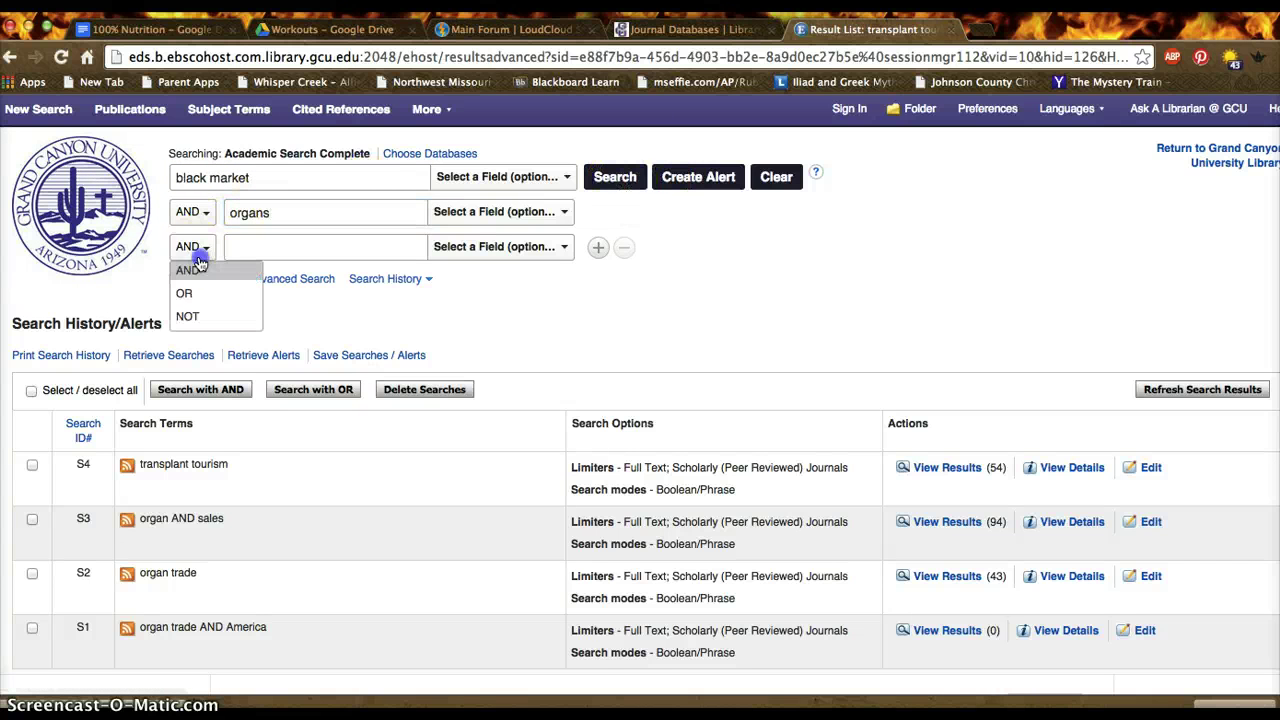
pyautogui.click(190, 294)
pyautogui.click(240, 248)
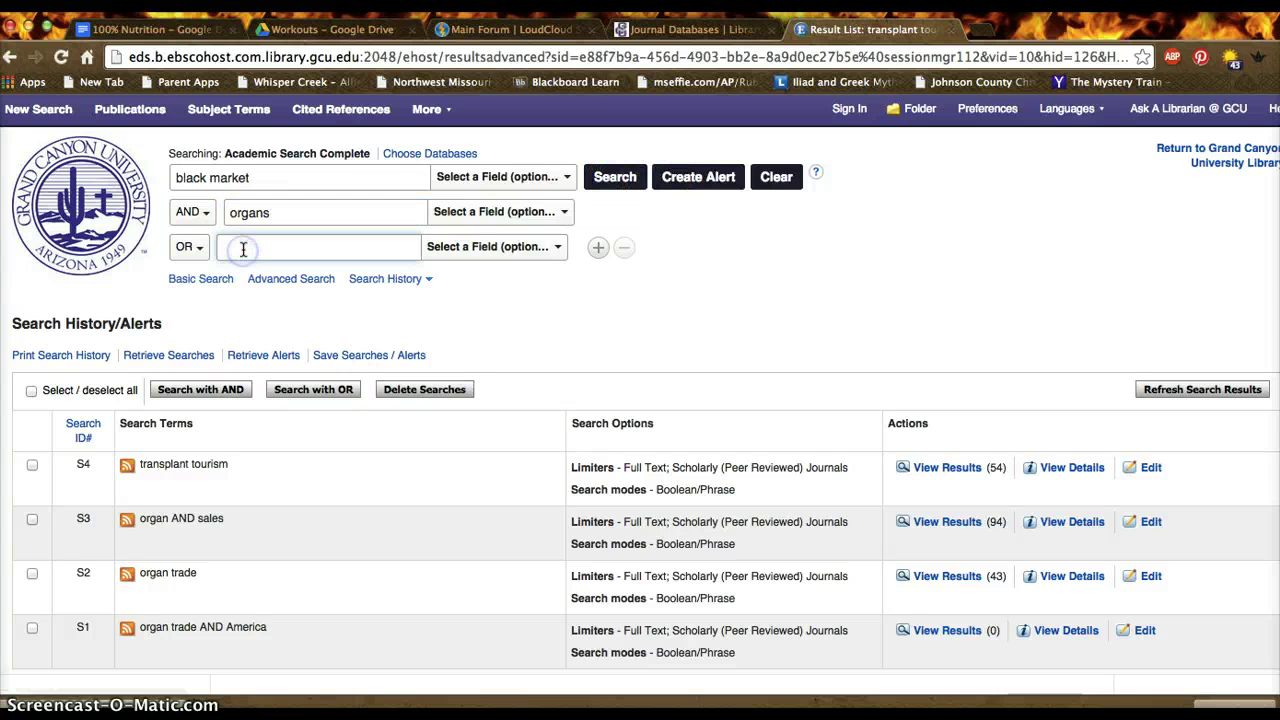
pyautogui.write('organ')
pyautogui.click(608, 177)
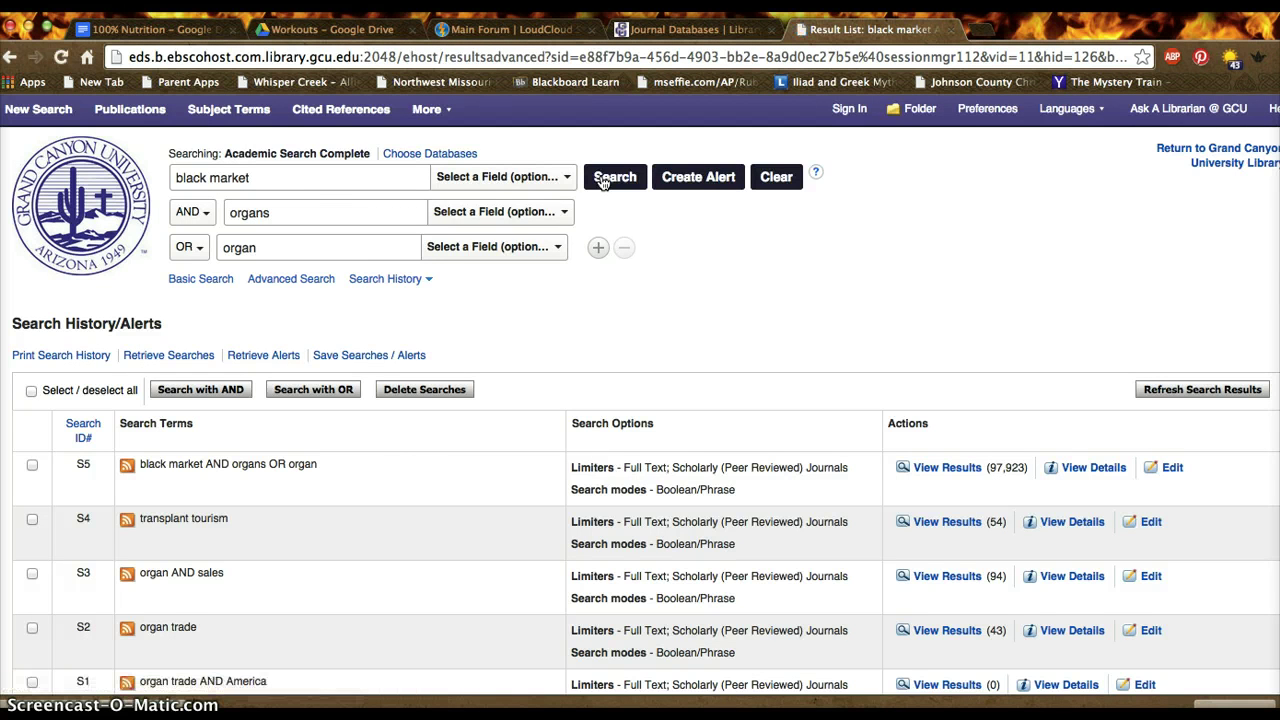
pyautogui.click(603, 180)
# Clear the third search term and run the search for "black market" AND "organs".
pyautogui.click(192, 247)
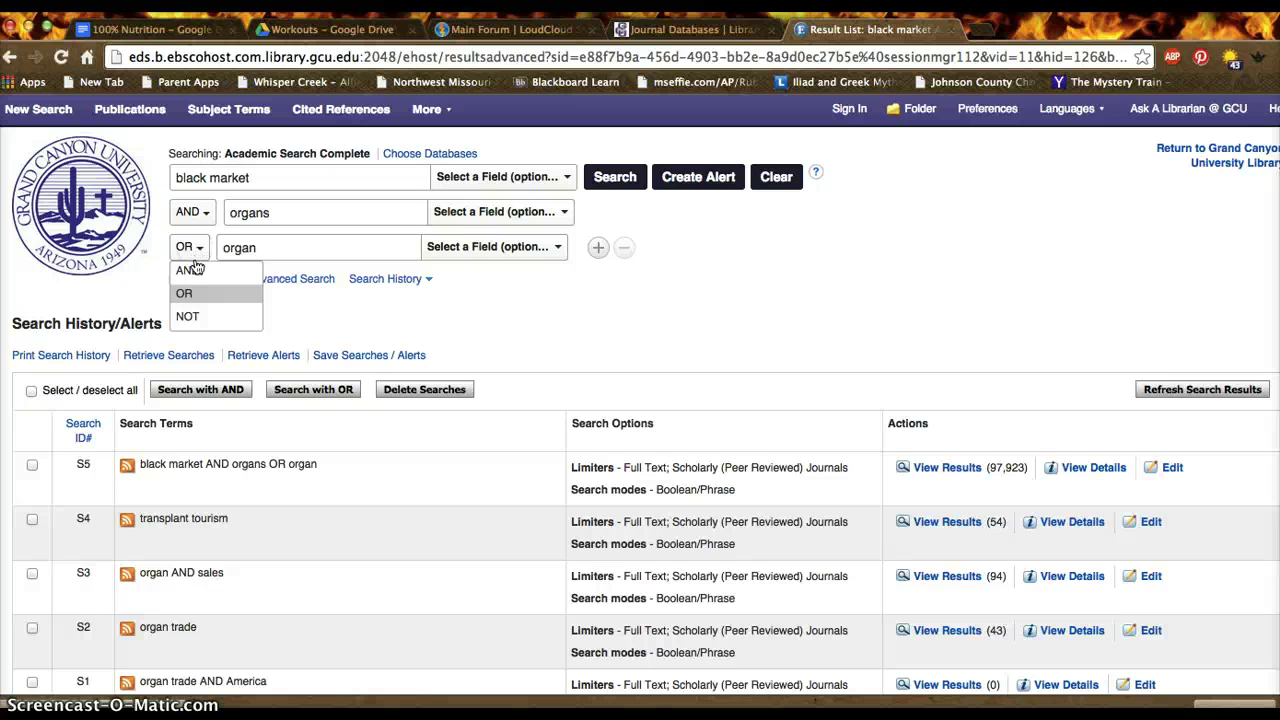
pyautogui.click(617, 248)
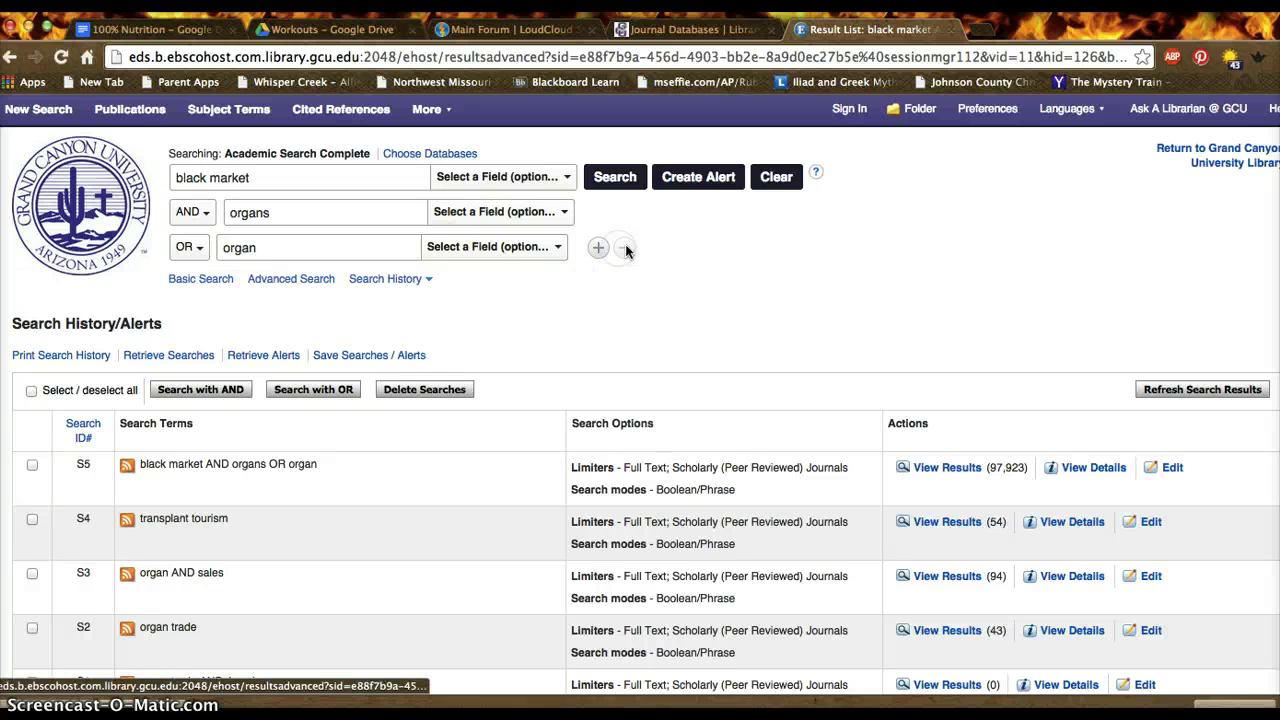
pyautogui.doubleClick(238, 247)
pyautogui.press('BackSpace')
pyautogui.click(618, 177)
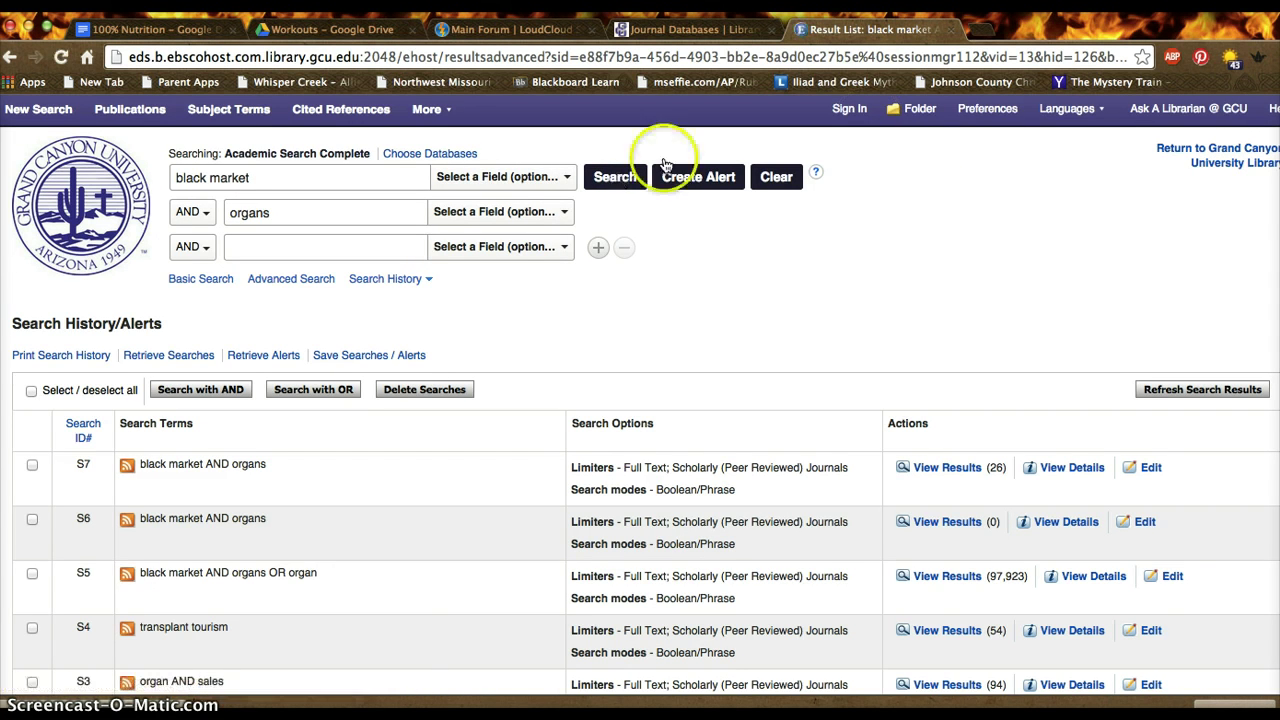
# View the results of the black market AND organs search, examine the article titles and subjects, and return to the search history.
pyautogui.click(958, 470)
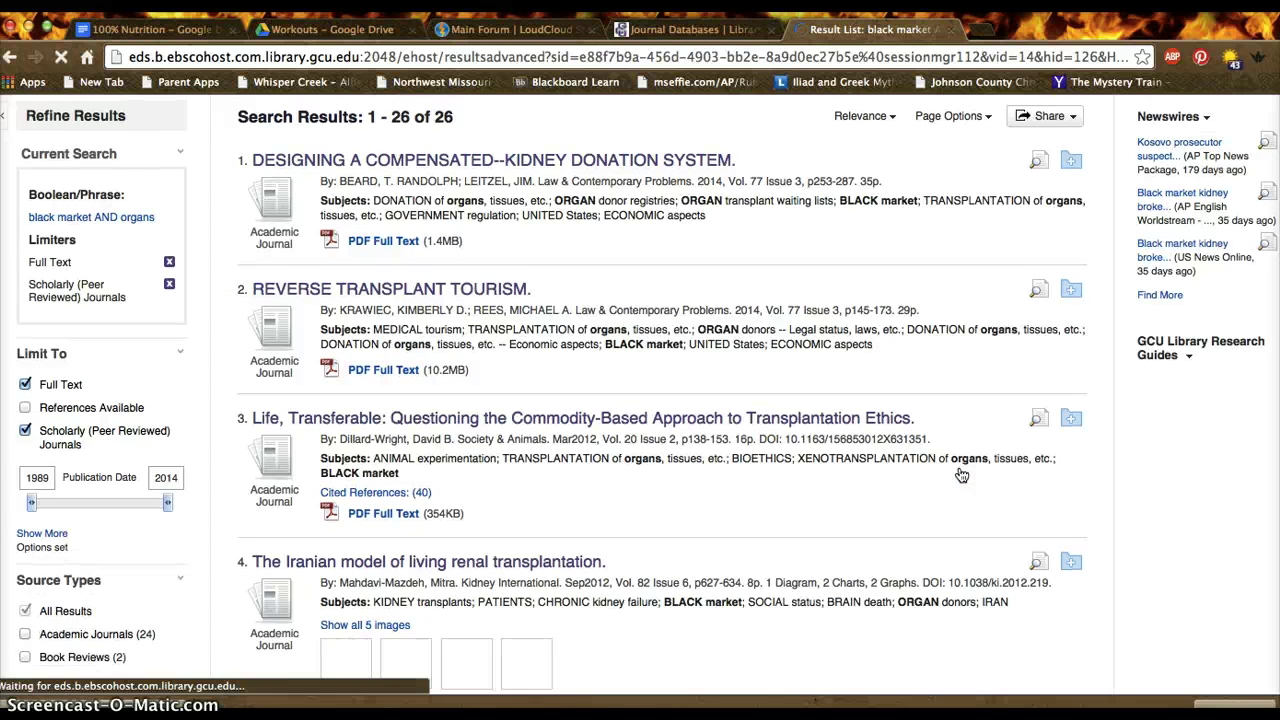
pyautogui.scroll(-1, 961, 475)
pyautogui.scroll(-1, 961, 475)
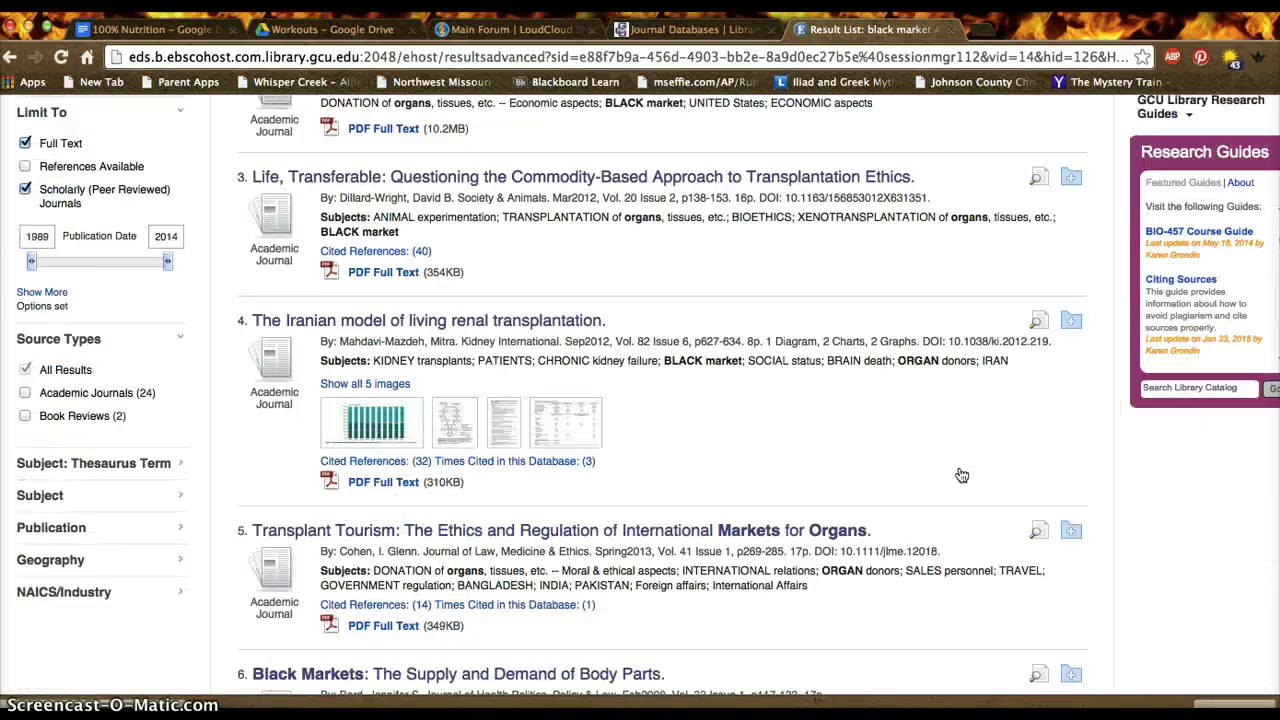
pyautogui.scroll(-5, 961, 474)
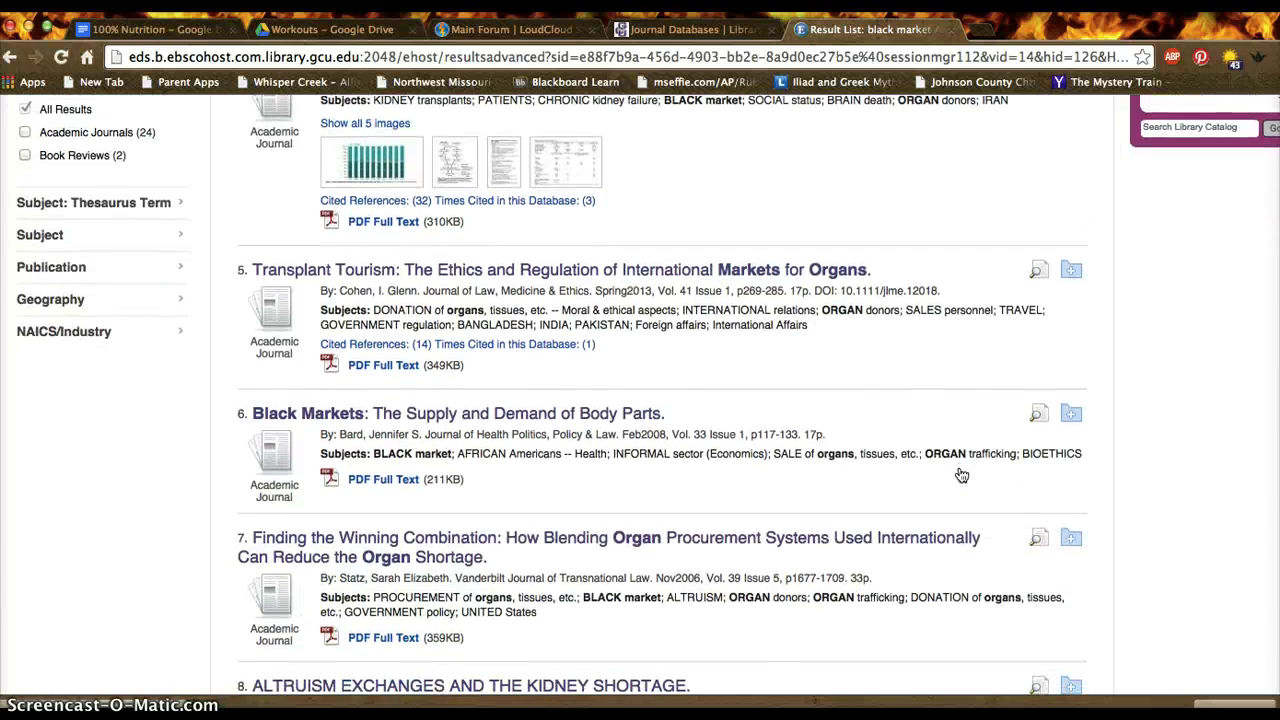
pyautogui.scroll(-5, 961, 474)
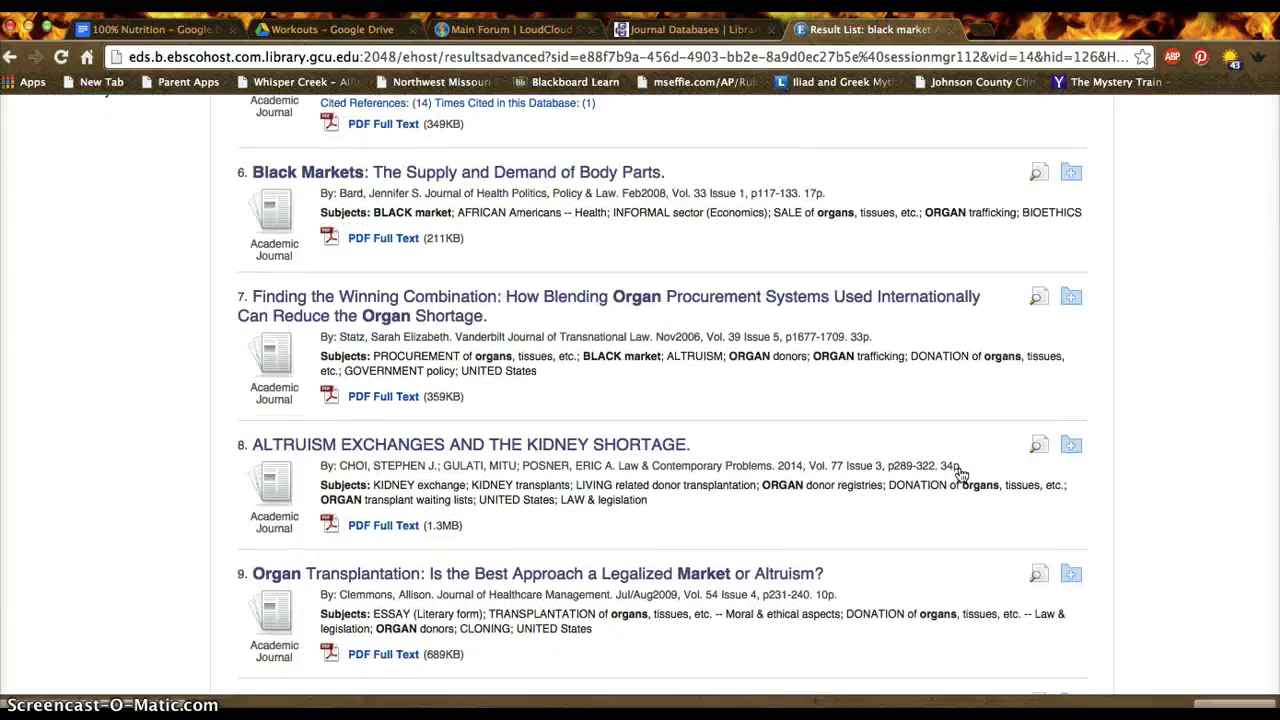
pyautogui.scroll(-5, 961, 474)
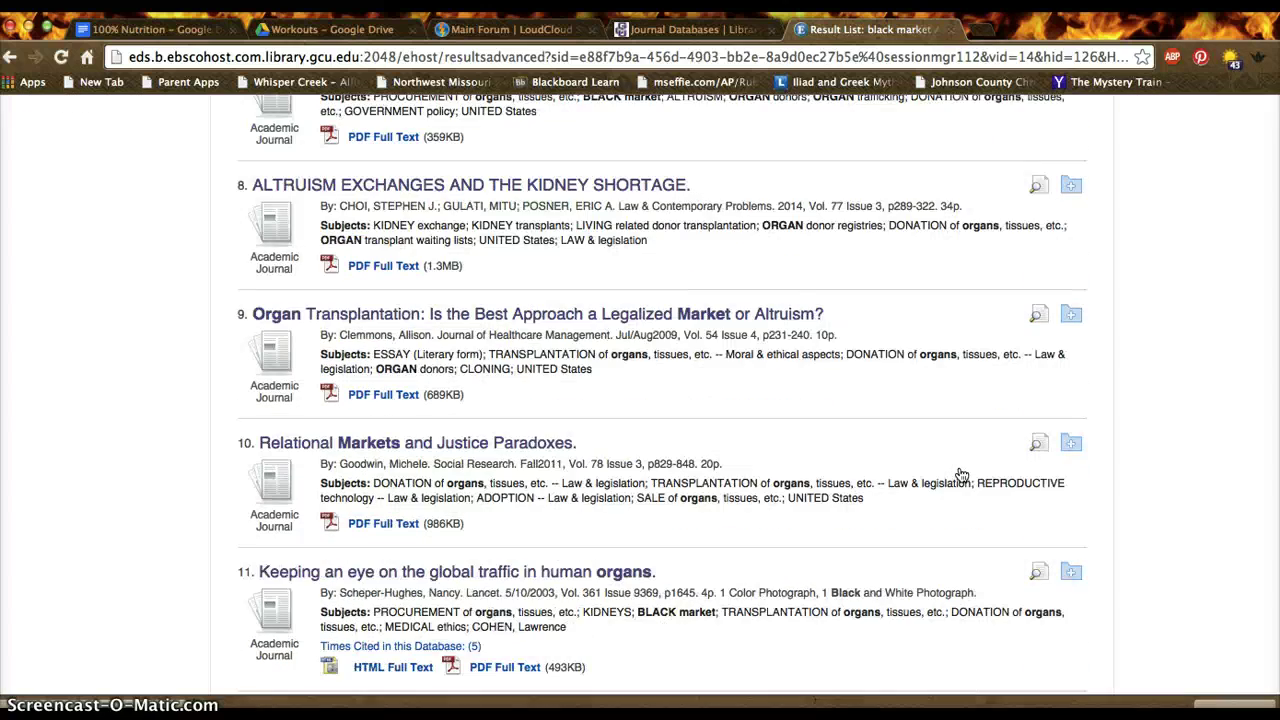
pyautogui.scroll(15, 961, 474)
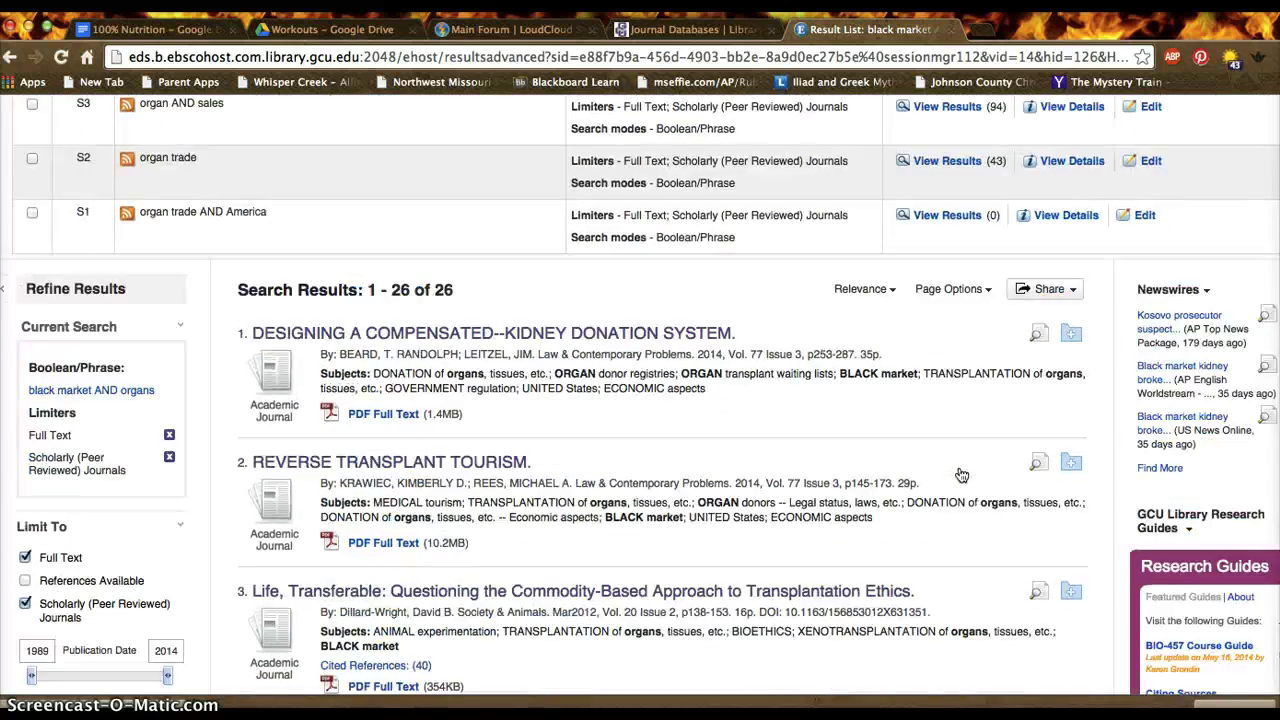
pyautogui.scroll(1, 961, 474)
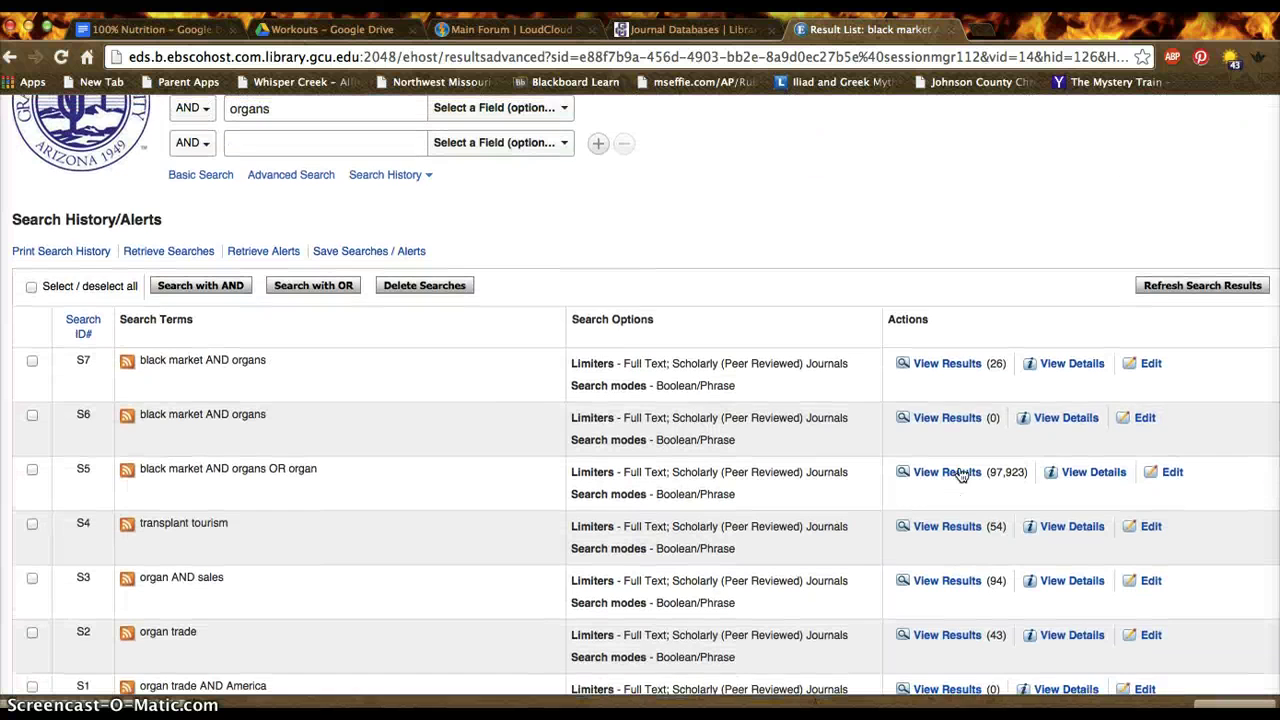
pyautogui.scroll(3, 961, 474)
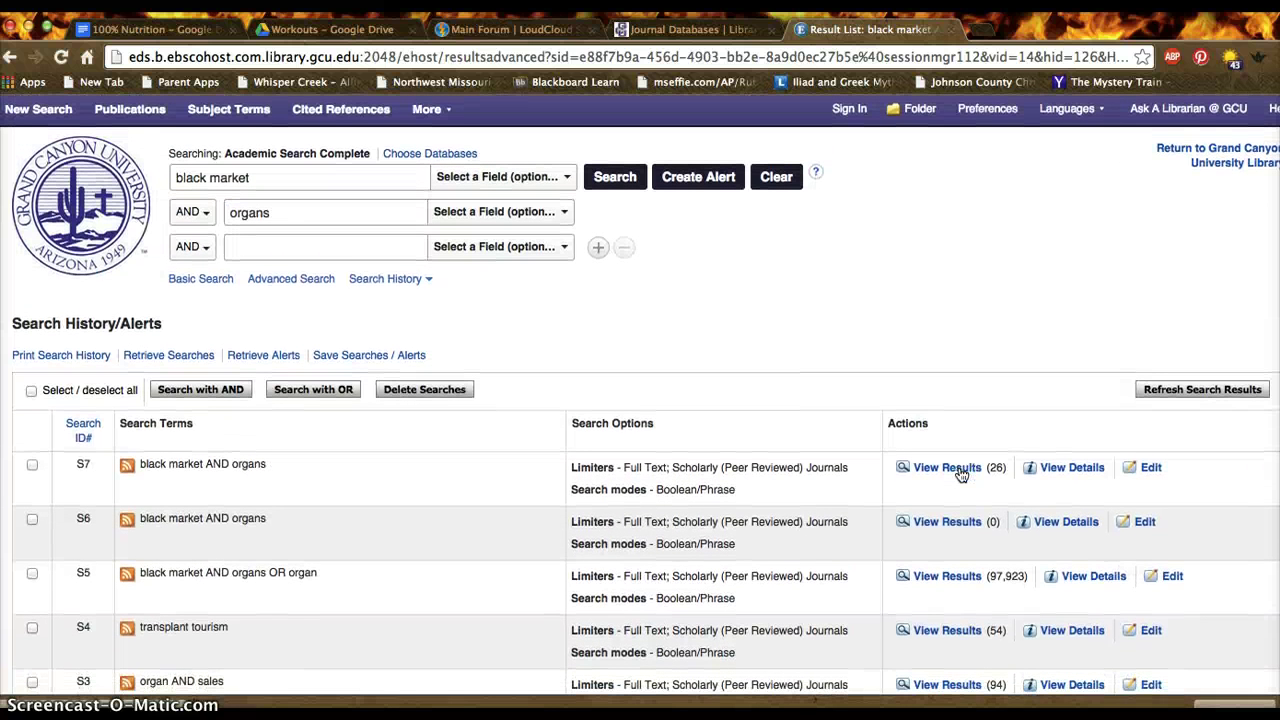